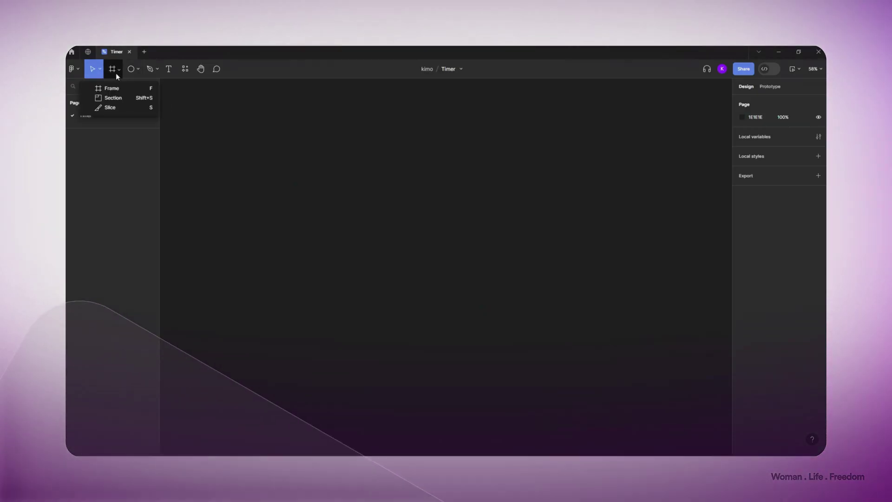
Step: Pick the Frame option from the toolbar's frame drawing choices
{"action": "left_click", "coordinate": [107, 88]}
Step: Draw a 564×564 frame, round it into a circle, and give it a near-black blue fill
{"action": "left_click_drag", "start_coordinate": [423, 196], "coordinate": [553, 327]}
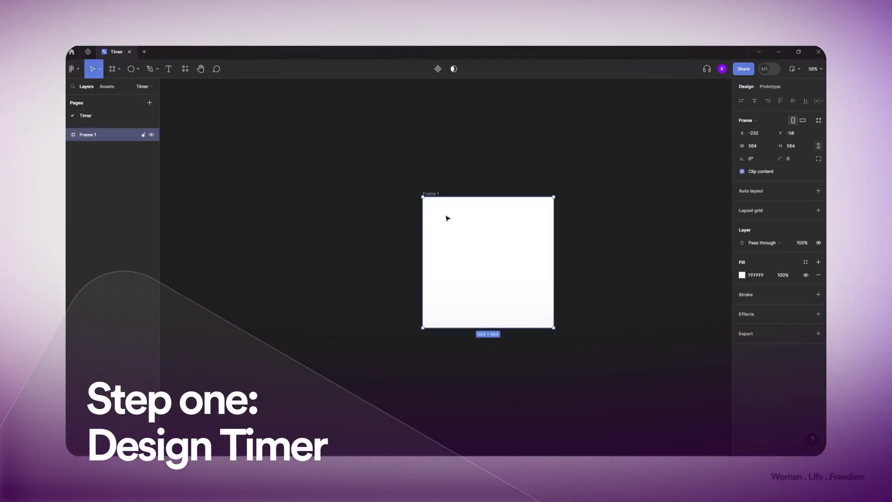
{"action": "left_click_drag", "start_coordinate": [783, 156], "coordinate": [817, 261]}
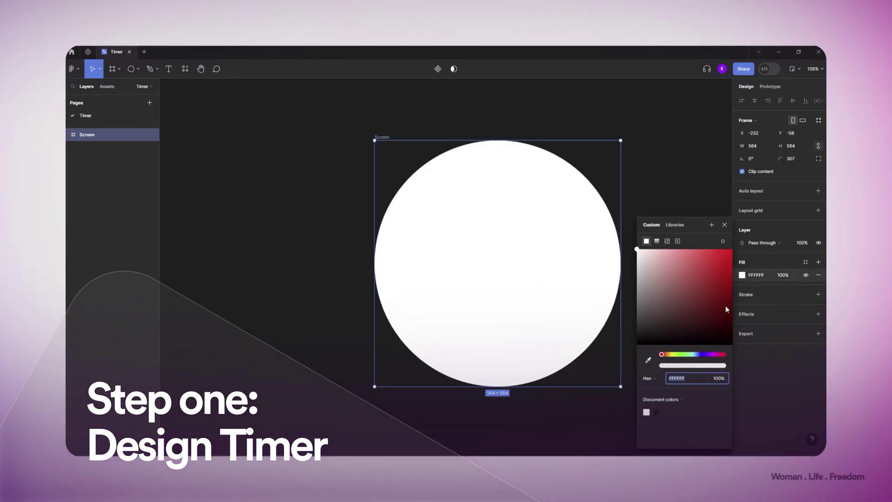
{"action": "left_click_drag", "start_coordinate": [714, 336], "coordinate": [728, 338]}
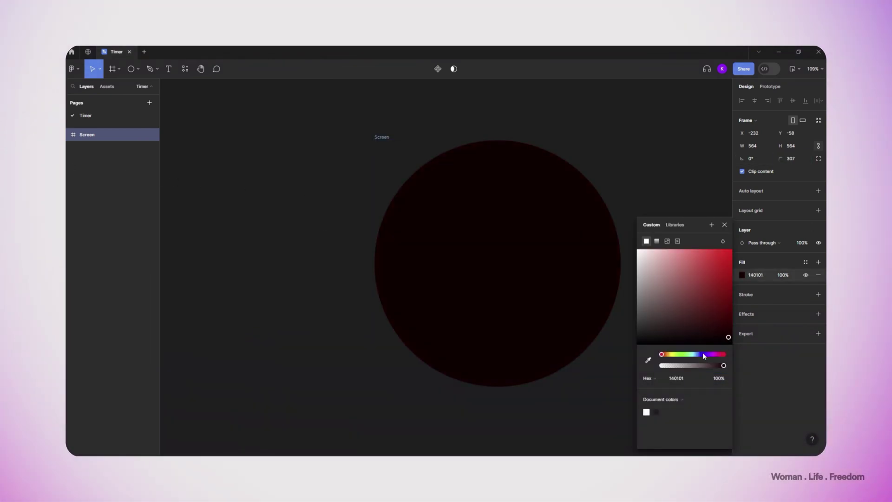
{"action": "left_click", "coordinate": [701, 354]}
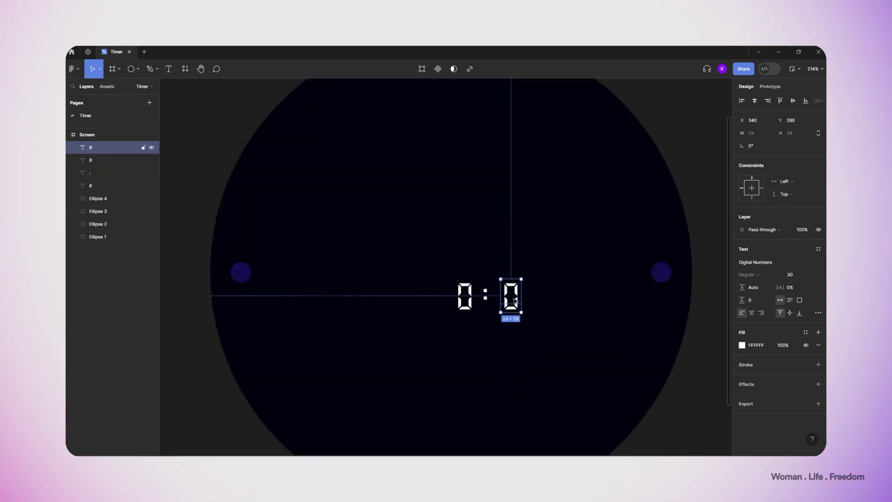
Step: Duplicate a 0 digit and add a colon so the readout reads 0:0:0
{"action": "left_click_drag", "start_coordinate": [519, 295], "coordinate": [443, 295]}
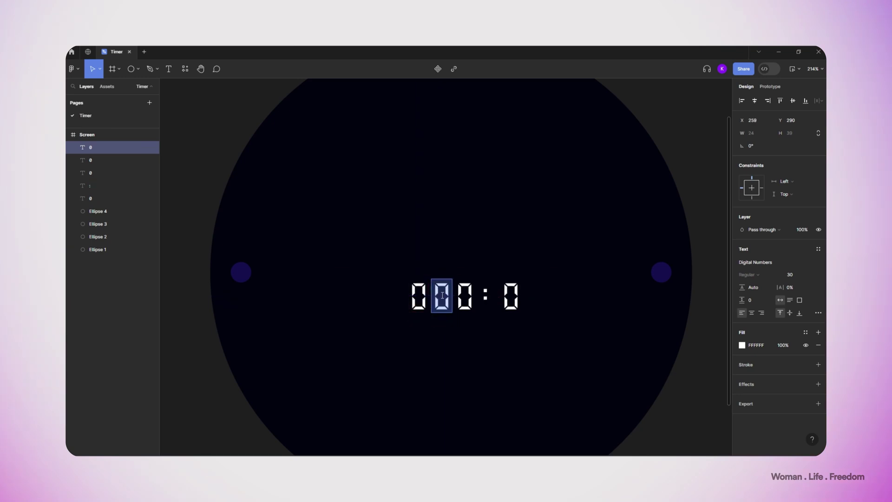
{"action": "type", "text": ":"}
{"action": "key", "text": "Escape"}
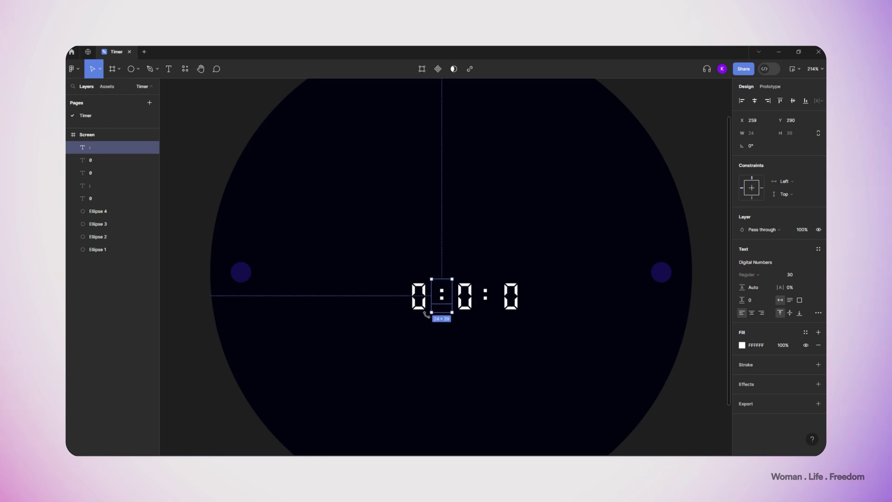
Step: Wrap the five readout text layers together in an auto-layout frame
{"action": "left_click", "coordinate": [418, 297], "text": "shift"}
{"action": "left_click", "coordinate": [471, 298], "text": "shift"}
{"action": "left_click", "coordinate": [485, 295], "text": "shift"}
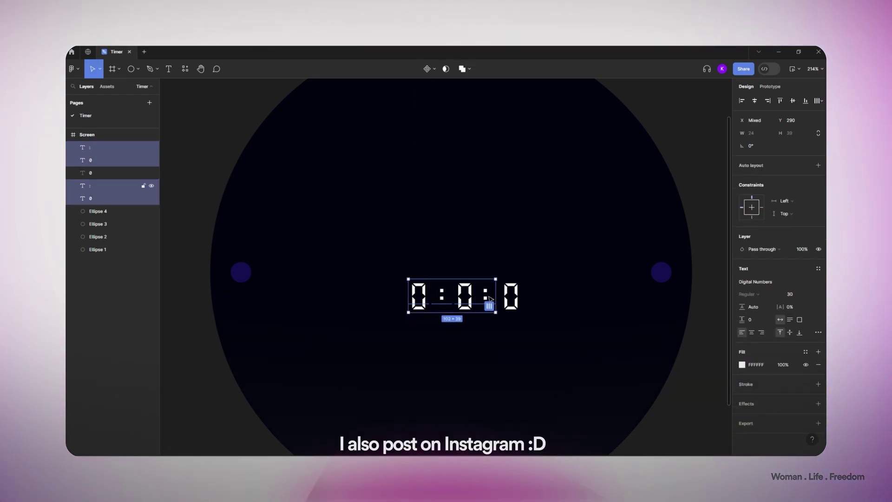
{"action": "left_click", "coordinate": [511, 297], "text": "shift"}
{"action": "key", "text": "shift+a"}
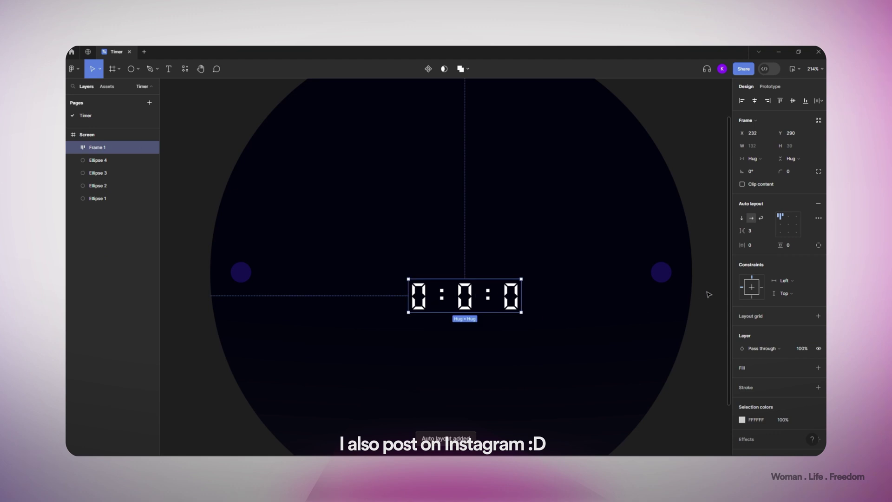
Step: Give the auto-layout panel padding of 8 on both axes and centre the digits
{"action": "left_click_drag", "start_coordinate": [784, 245], "coordinate": [783, 246]}
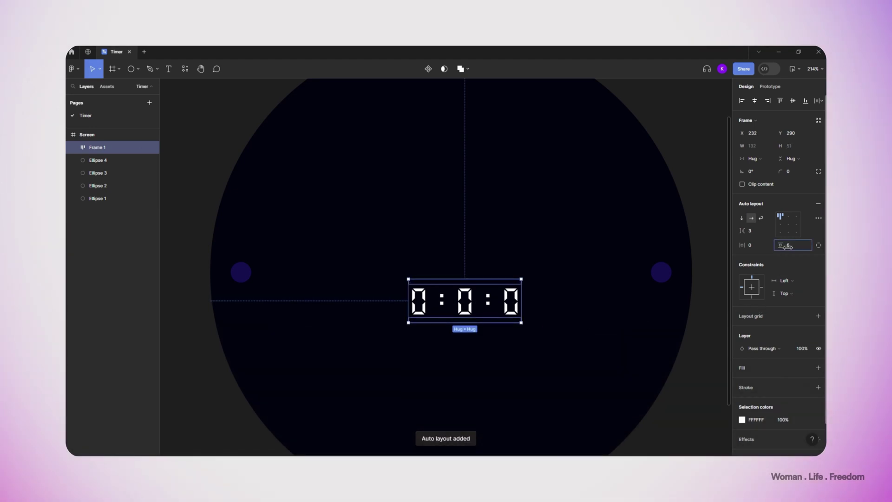
{"action": "type", "text": "8"}
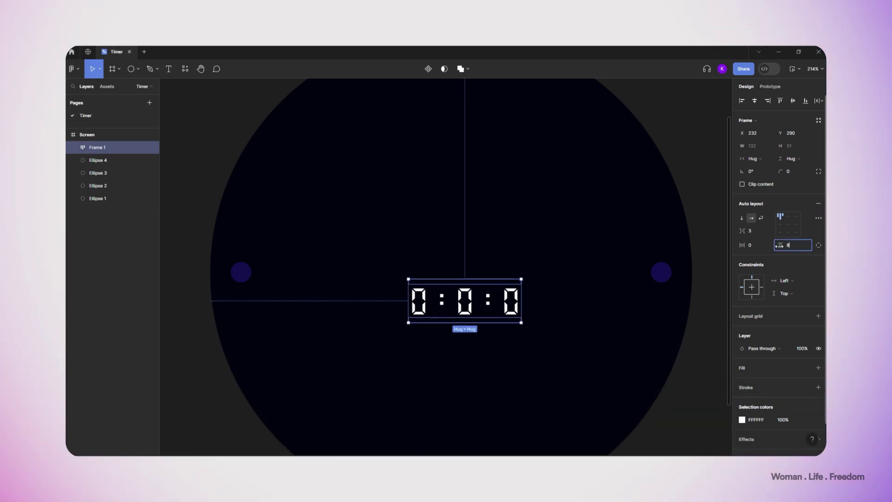
{"action": "left_click", "coordinate": [755, 244]}
{"action": "type", "text": "8"}
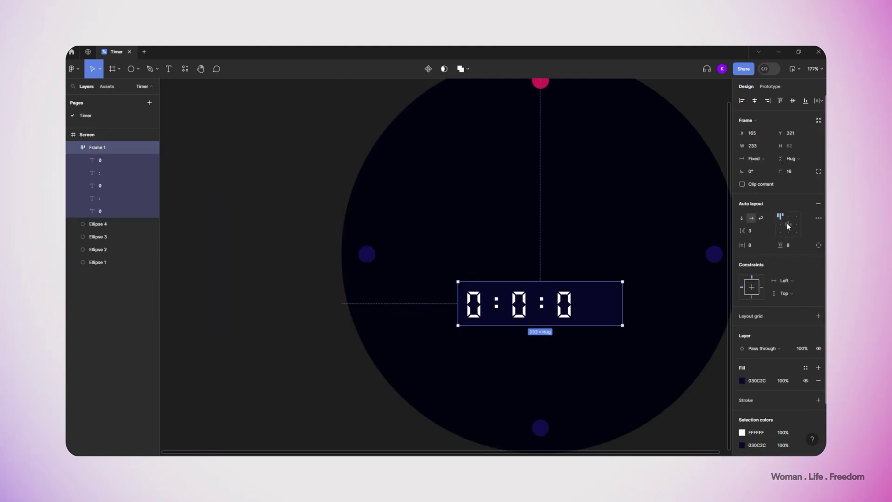
{"action": "left_click", "coordinate": [788, 224]}
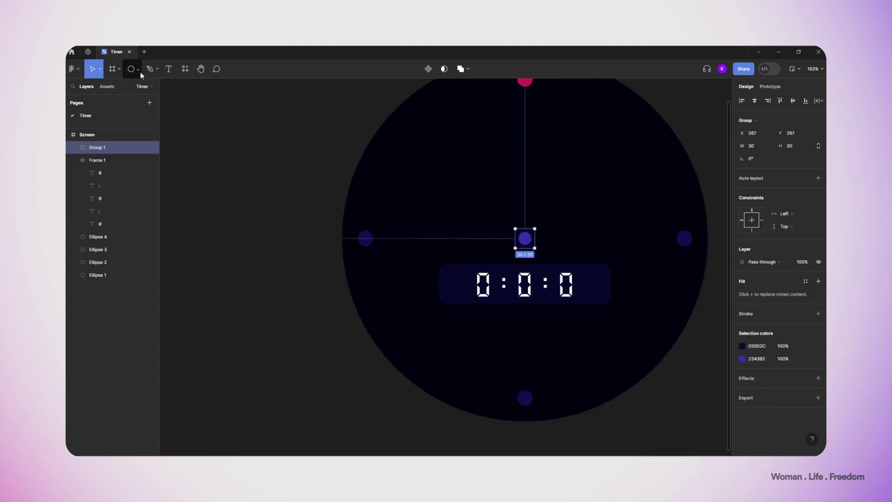
Step: Draw an arrow pointing straight up from the centre dot with the Arrow tool
{"action": "left_click", "coordinate": [142, 74]}
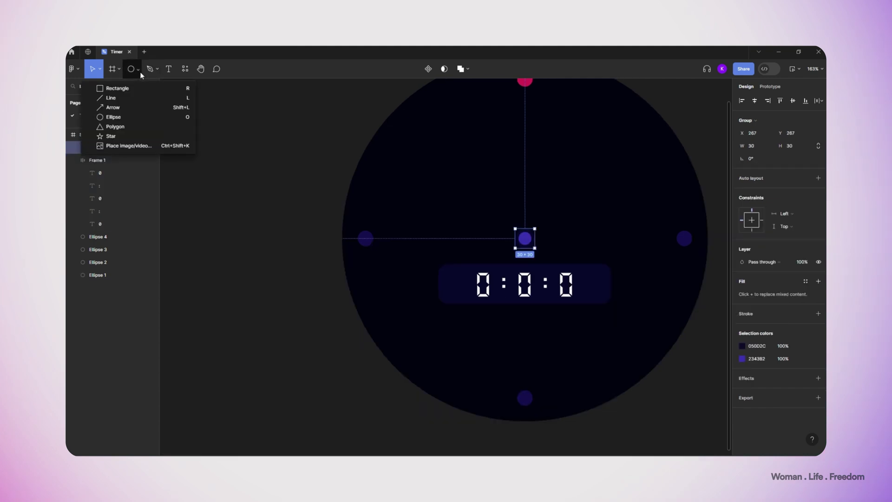
{"action": "left_click", "coordinate": [122, 109]}
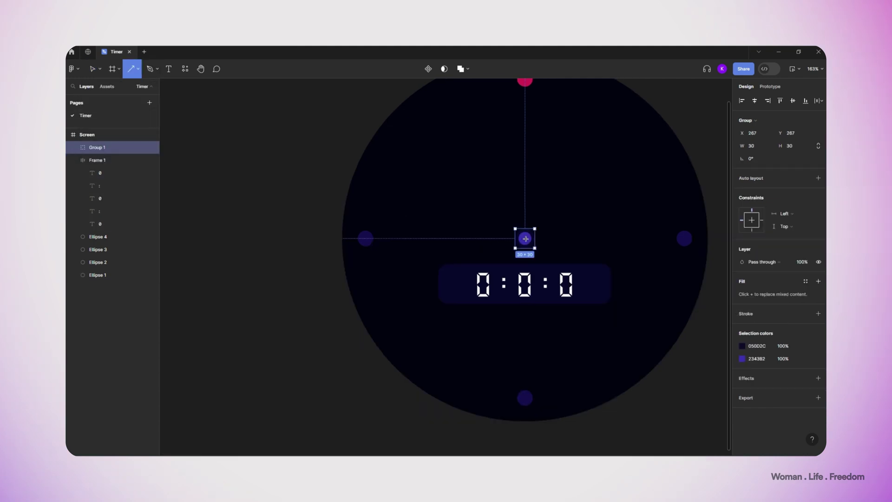
{"action": "left_click_drag", "start_coordinate": [526, 239], "coordinate": [525, 108]}
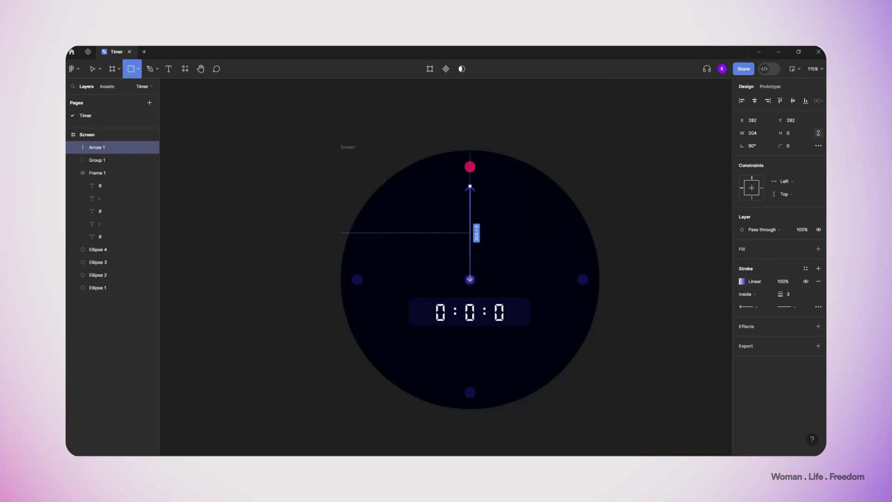
Step: Add a 0%-fill square centred on the timer face and select the group holding it and the arrow
{"action": "left_click_drag", "start_coordinate": [469, 279], "coordinate": [595, 344]}
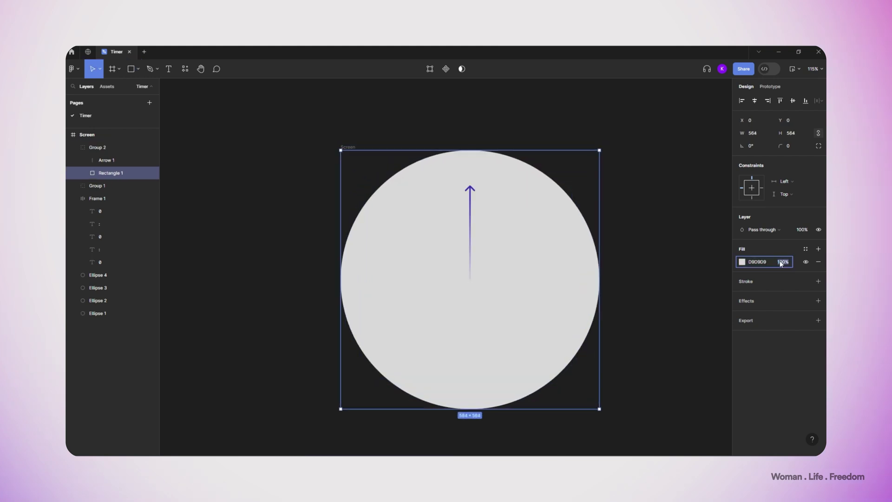
{"action": "key", "text": "Return"}
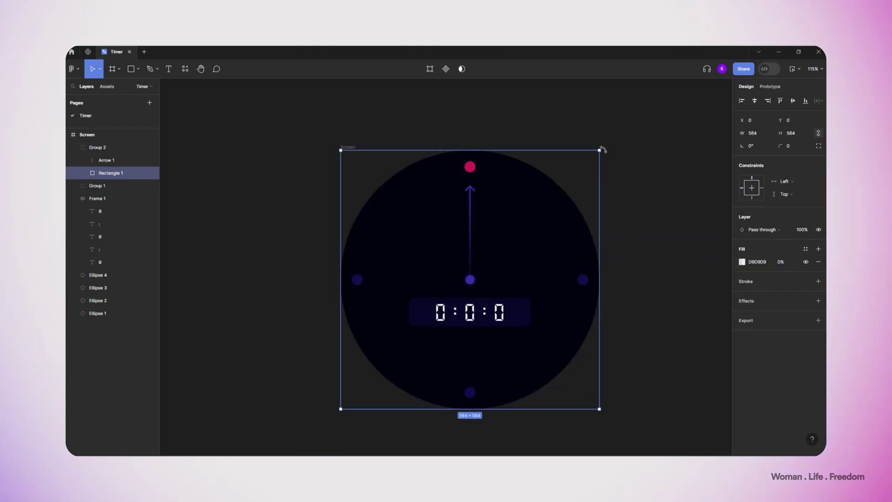
{"action": "left_click_drag", "start_coordinate": [603, 147], "coordinate": [633, 177]}
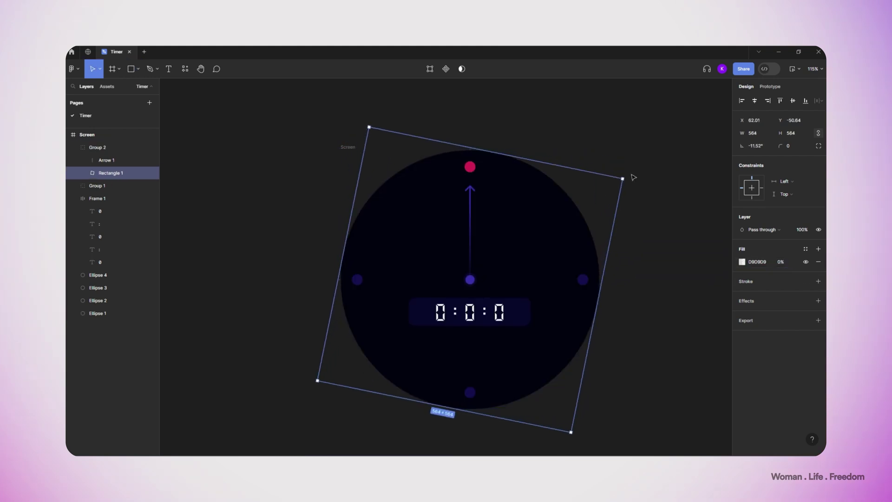
{"action": "key", "text": "ctrl+z"}
{"action": "left_click", "coordinate": [112, 147]}
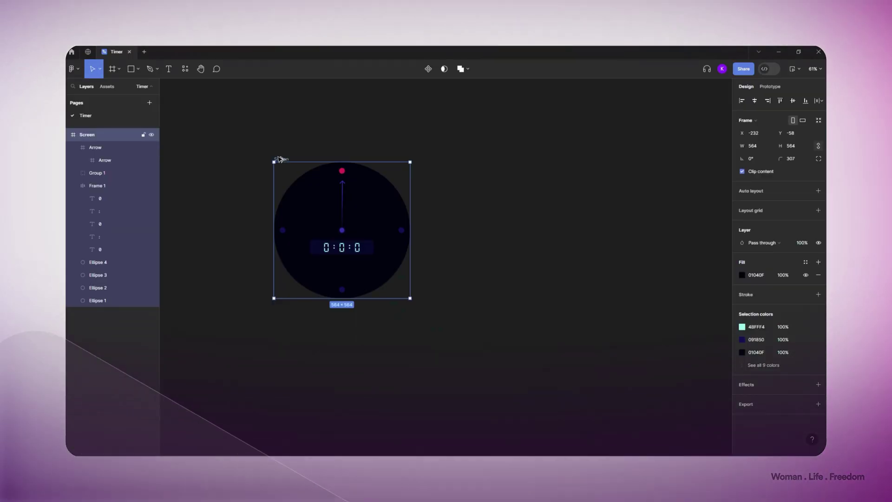
Step: Duplicate the Screen frame, keep only the arrow, and remove the Arrow frame's dark fill
{"action": "left_click_drag", "start_coordinate": [280, 159], "coordinate": [520, 160]}
{"action": "scroll", "coordinate": [432, 172], "scroll_direction": "right", "scroll_amount": 3}
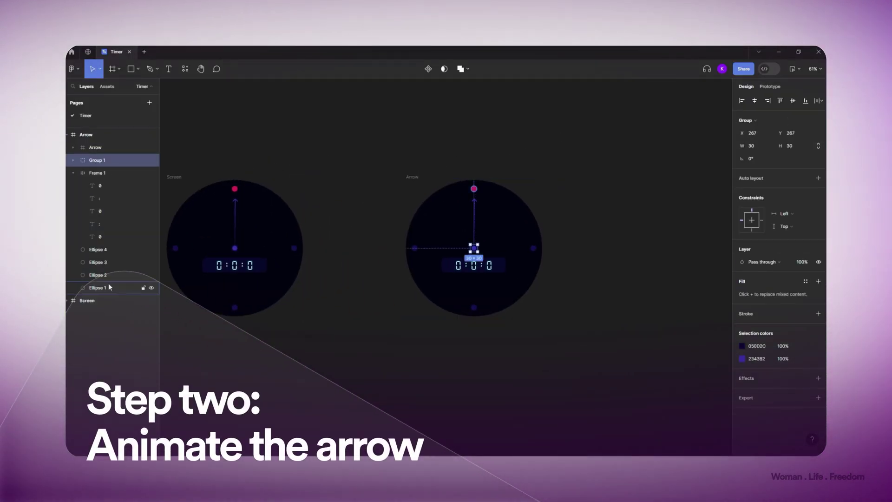
{"action": "left_click", "coordinate": [110, 287], "text": "shift"}
{"action": "key", "text": "Delete"}
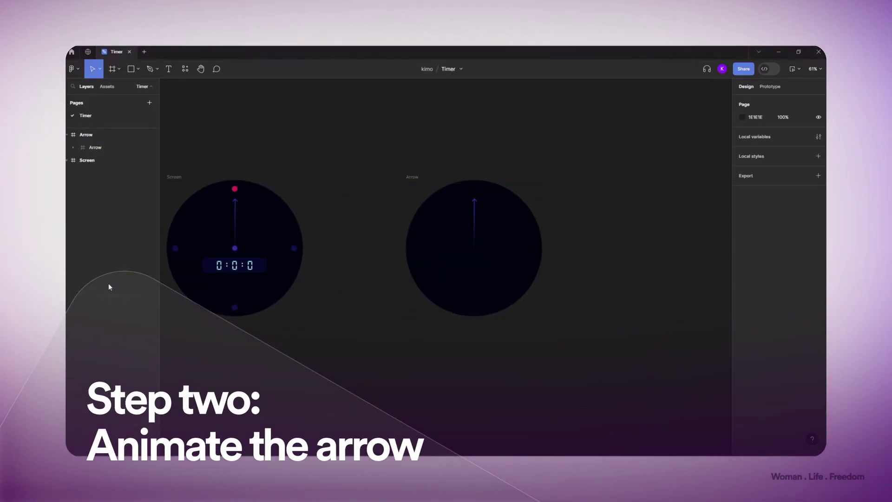
{"action": "left_click", "coordinate": [96, 147]}
{"action": "left_click", "coordinate": [95, 135]}
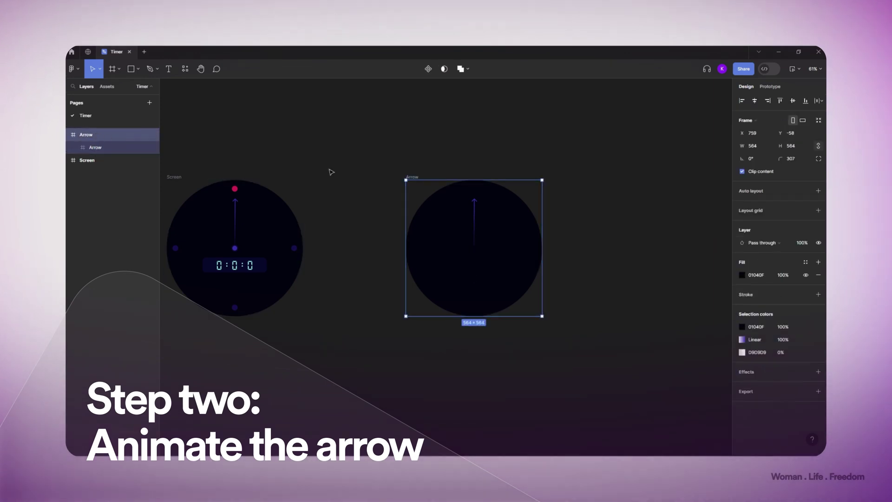
{"action": "left_click", "coordinate": [818, 275]}
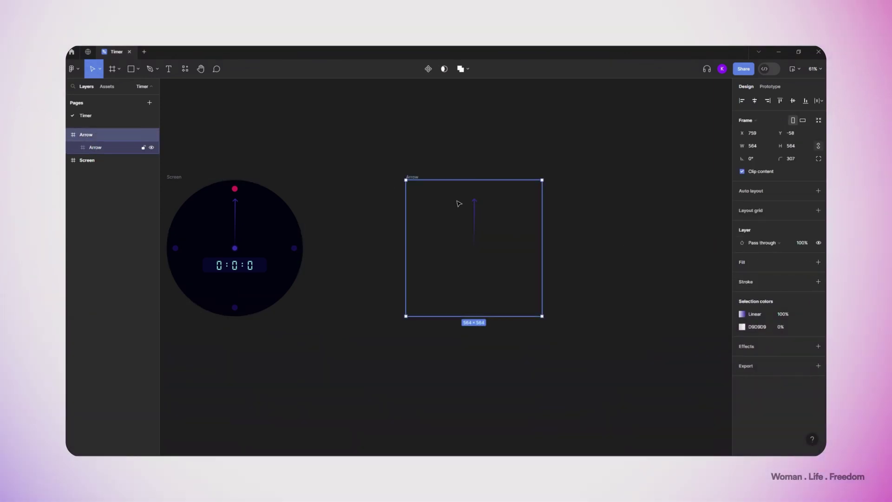
Step: Make the Arrow frame a component with a second variant whose arrow is rotated -179.5°
{"action": "left_click", "coordinate": [429, 69]}
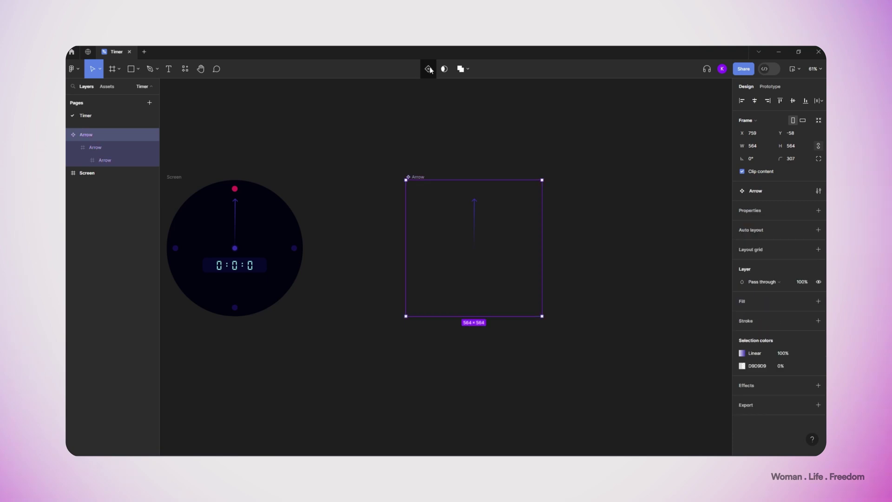
{"action": "left_click", "coordinate": [430, 75]}
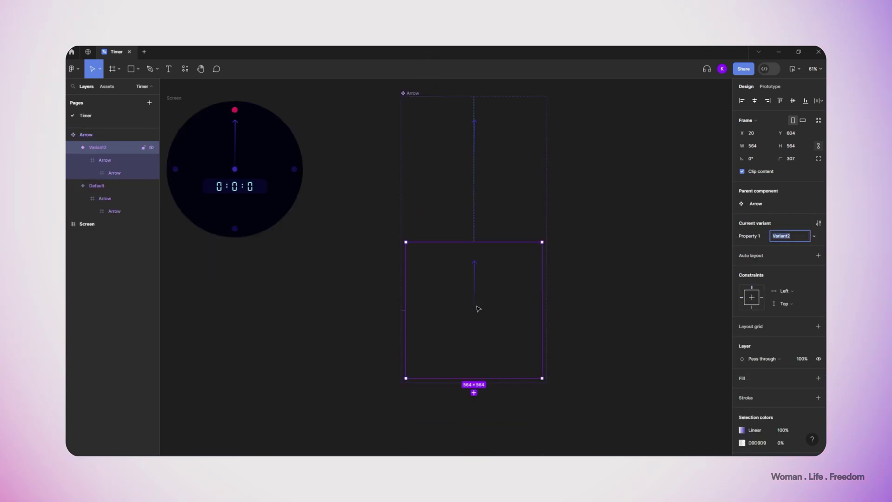
{"action": "scroll", "coordinate": [478, 308], "scroll_direction": "up", "scroll_amount": 5}
{"action": "left_click", "coordinate": [474, 266], "text": "ctrl"}
{"action": "left_click_drag", "start_coordinate": [741, 158], "coordinate": [737, 158]}
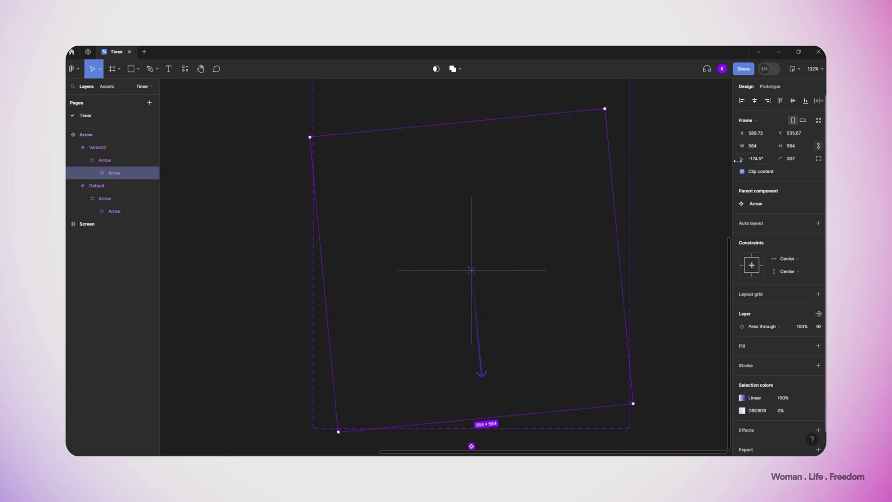
Step: Select Variant2 and add Variant3 to the Arrow component set
{"action": "scroll", "coordinate": [519, 331], "scroll_direction": "down", "scroll_amount": 3}
{"action": "scroll", "coordinate": [520, 331], "scroll_direction": "down", "scroll_amount": 2}
{"action": "scroll", "coordinate": [514, 339], "scroll_direction": "down", "scroll_amount": 1}
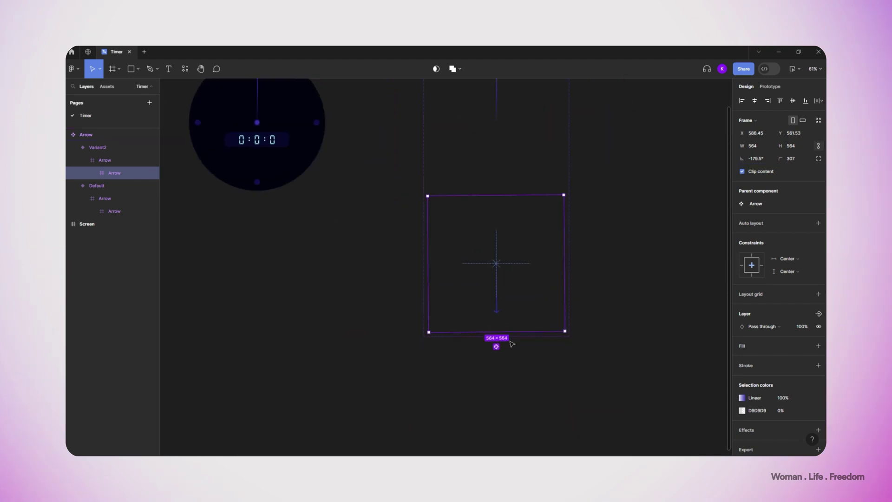
{"action": "left_click", "coordinate": [516, 323]}
{"action": "left_click", "coordinate": [496, 346]}
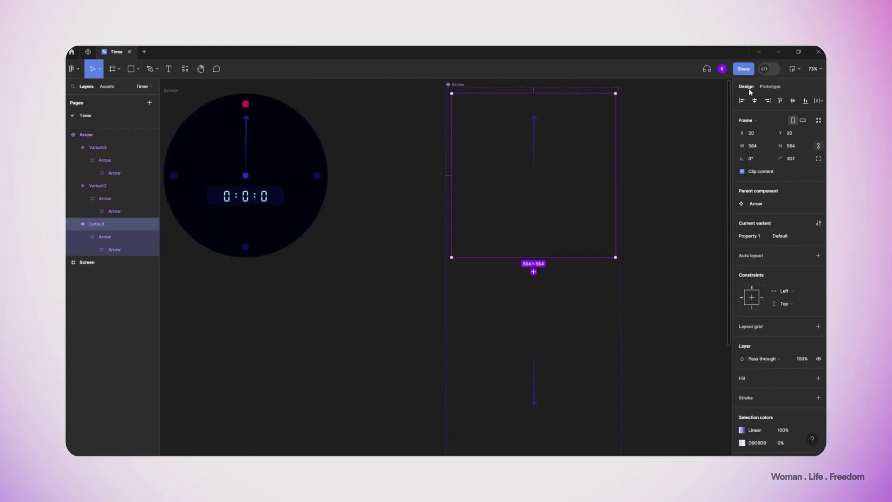
Step: Connect Default to Variant2 with an After delay trigger of 1ms
{"action": "left_click", "coordinate": [765, 88]}
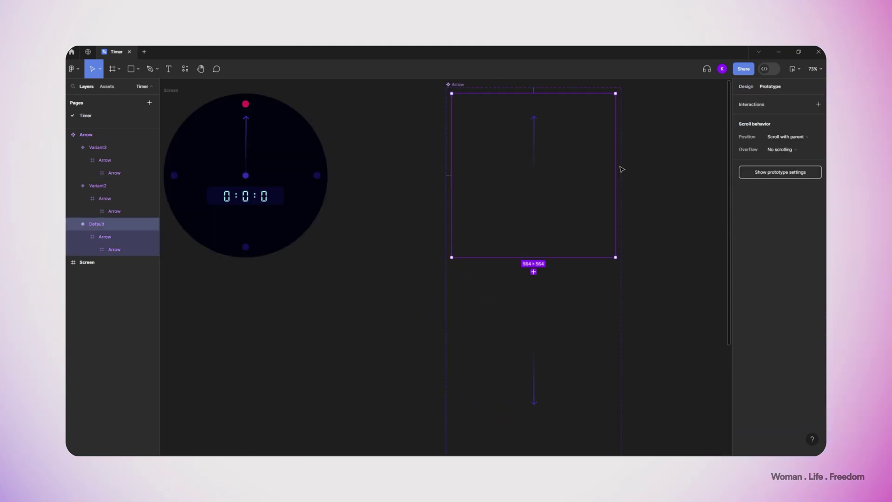
{"action": "left_click_drag", "start_coordinate": [616, 176], "coordinate": [569, 291]}
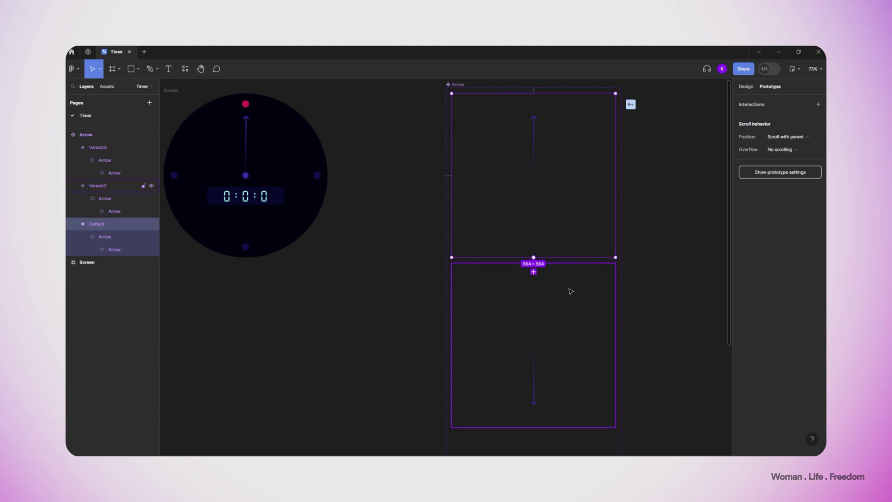
{"action": "left_click", "coordinate": [503, 284]}
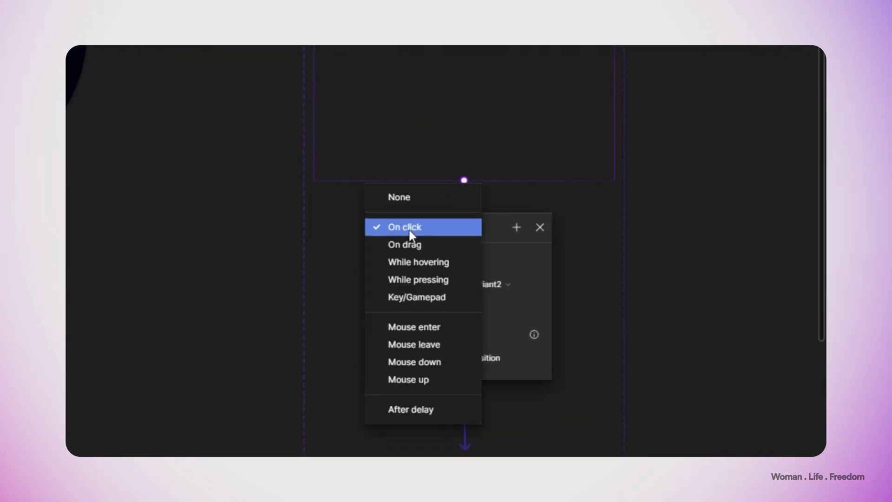
{"action": "left_click", "coordinate": [407, 409]}
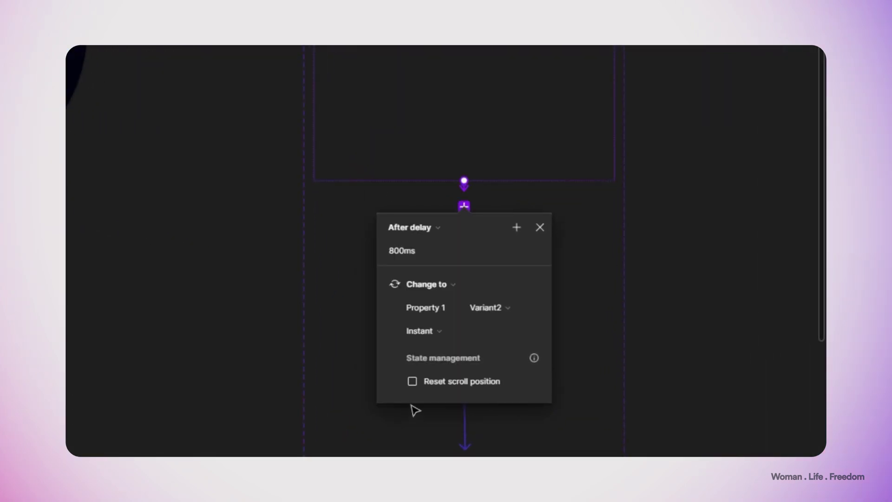
{"action": "scroll", "coordinate": [426, 321], "scroll_direction": "up", "scroll_amount": 3}
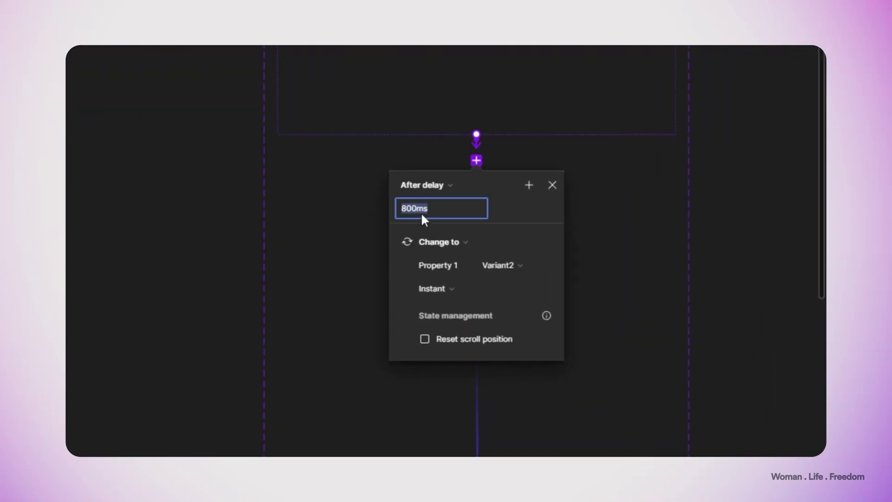
{"action": "key", "text": "BackSpace"}
{"action": "type", "text": "1"}
Step: Set the Default-to-Variant2 transition to Smart animate with Linear easing
{"action": "left_click", "coordinate": [433, 241]}
{"action": "left_click", "coordinate": [431, 241]}
{"action": "left_click", "coordinate": [438, 284]}
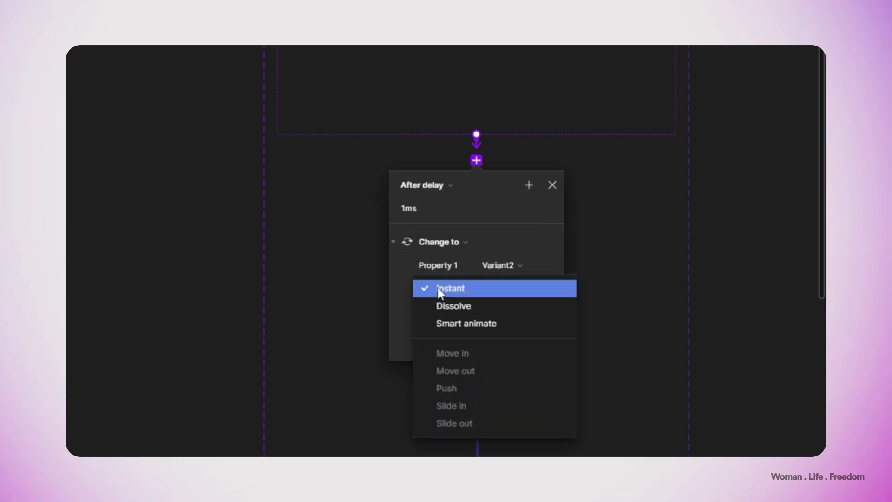
{"action": "left_click", "coordinate": [447, 323]}
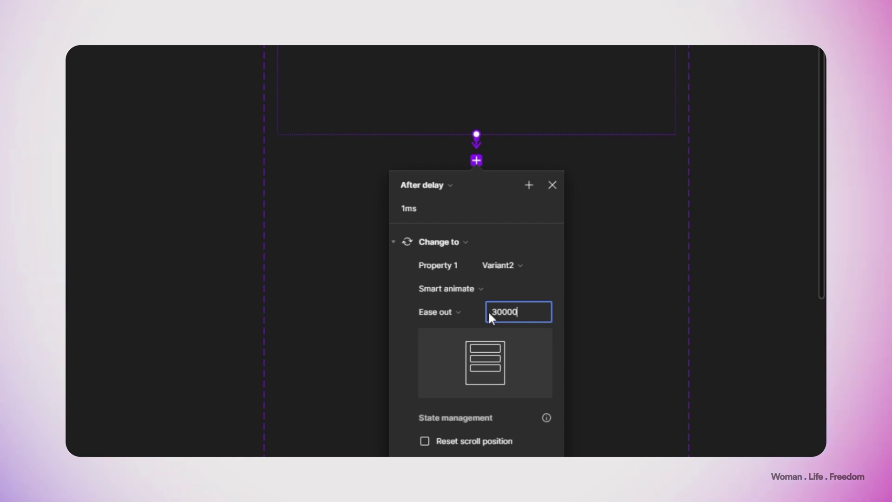
{"action": "left_click", "coordinate": [449, 314]}
{"action": "left_click", "coordinate": [447, 266]}
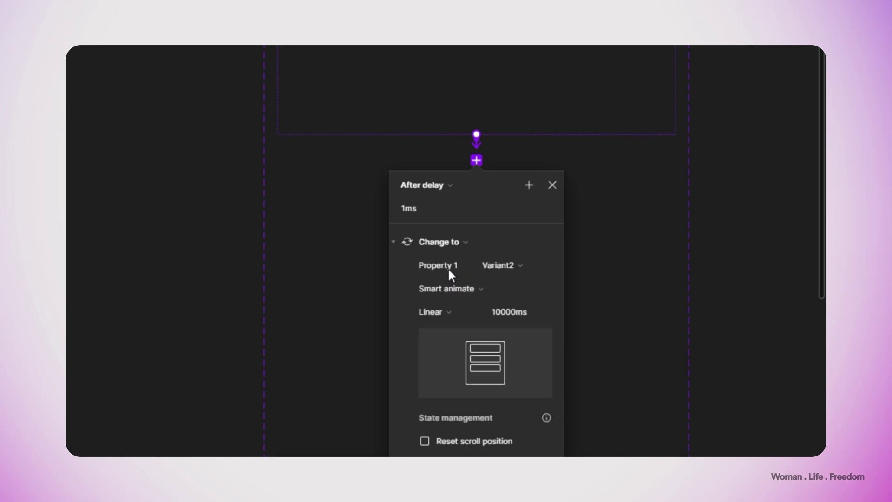
{"action": "left_click", "coordinate": [552, 185]}
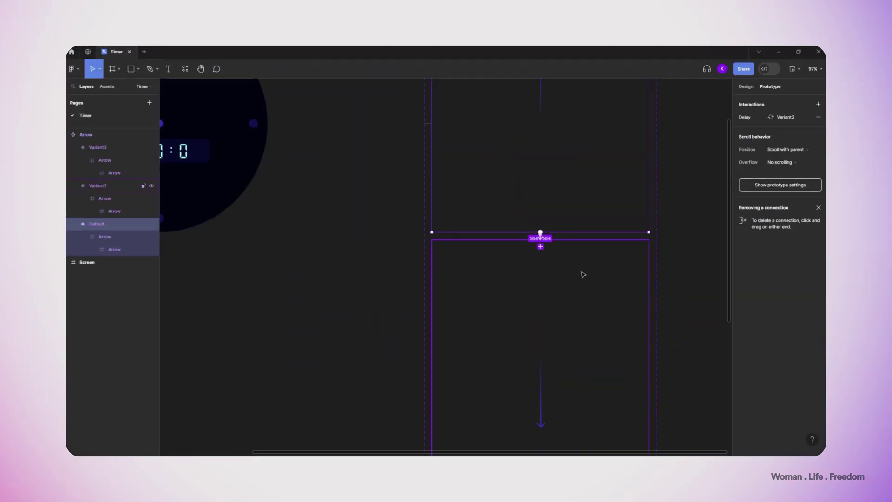
Step: Connect Variant2 to Variant3 and set the transition duration to 30000
{"action": "left_click", "coordinate": [581, 277]}
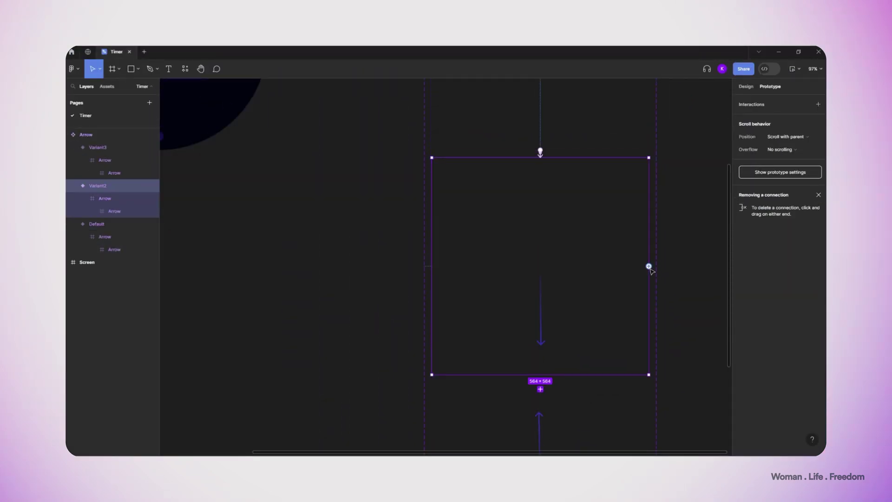
{"action": "left_click_drag", "start_coordinate": [648, 266], "coordinate": [599, 414]}
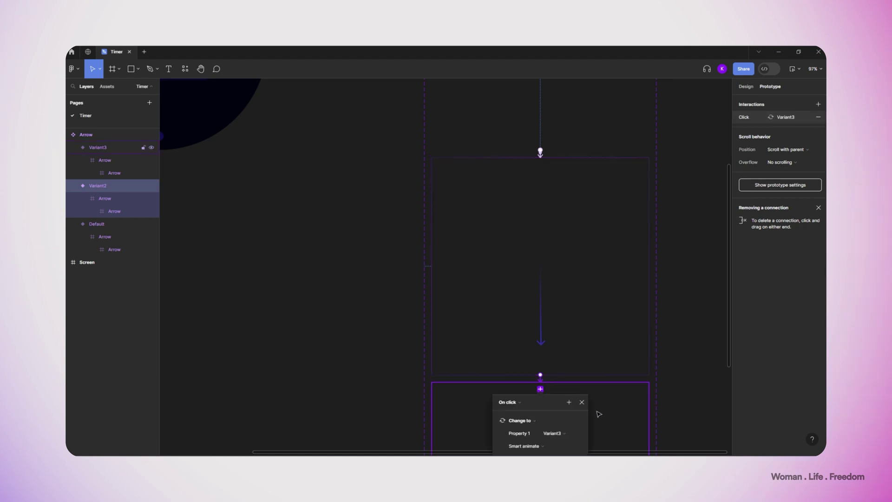
{"action": "scroll", "coordinate": [588, 413], "scroll_direction": "down", "scroll_amount": 3}
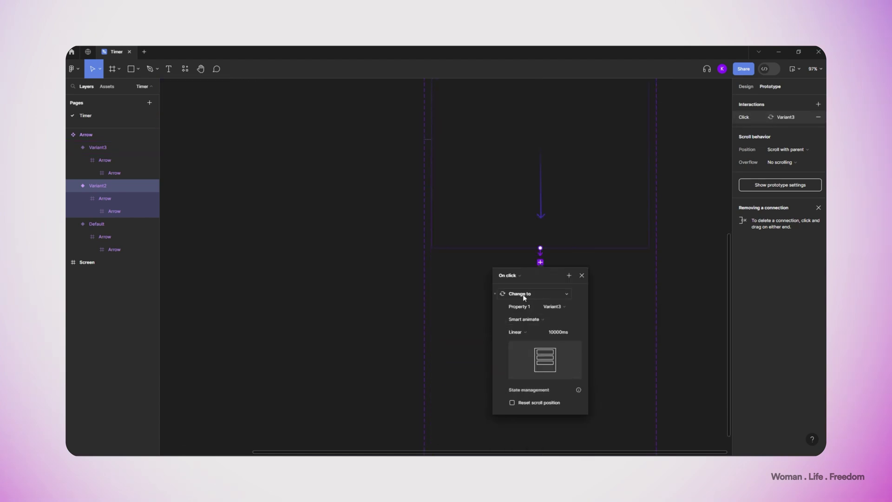
{"action": "left_click", "coordinate": [556, 346]}
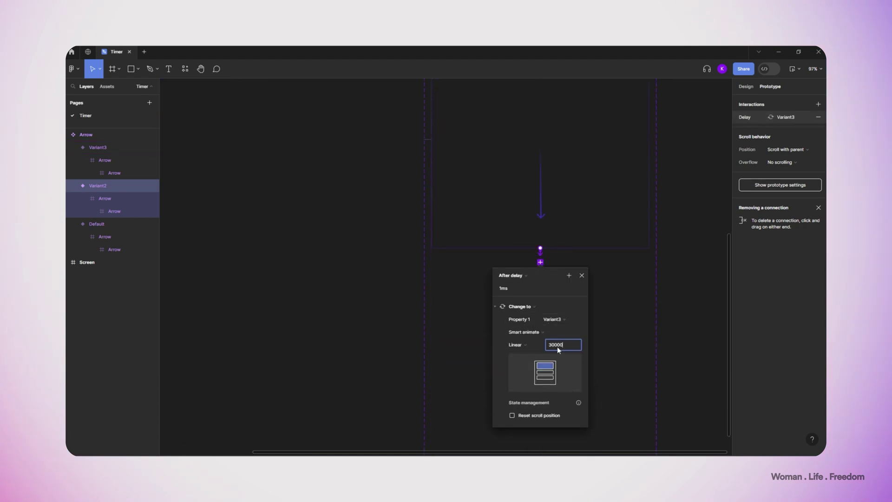
{"action": "type", "text": "30000"}
{"action": "left_click", "coordinate": [582, 275]}
Step: Connect Variant3 back to Default with an Instant transition
{"action": "scroll", "coordinate": [583, 302], "scroll_direction": "down", "scroll_amount": 3}
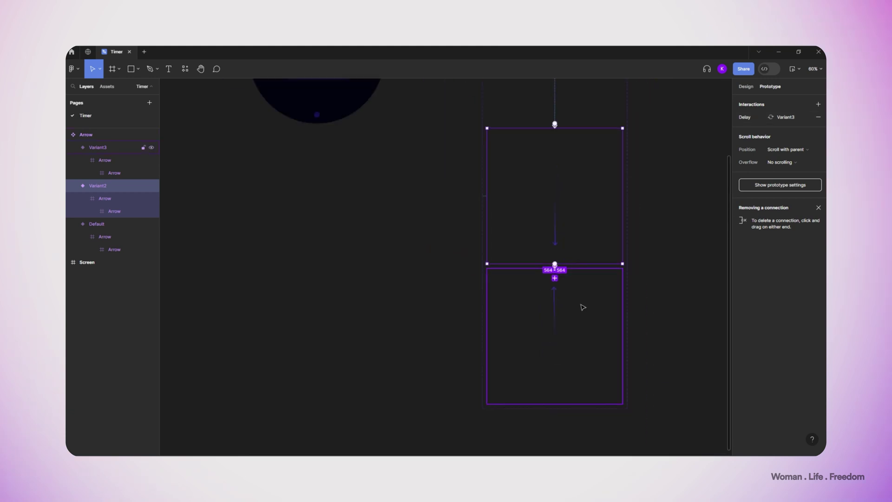
{"action": "left_click", "coordinate": [583, 308]}
{"action": "scroll", "coordinate": [592, 374], "scroll_direction": "down", "scroll_amount": 3}
{"action": "scroll", "coordinate": [600, 375], "scroll_direction": "up", "scroll_amount": 2}
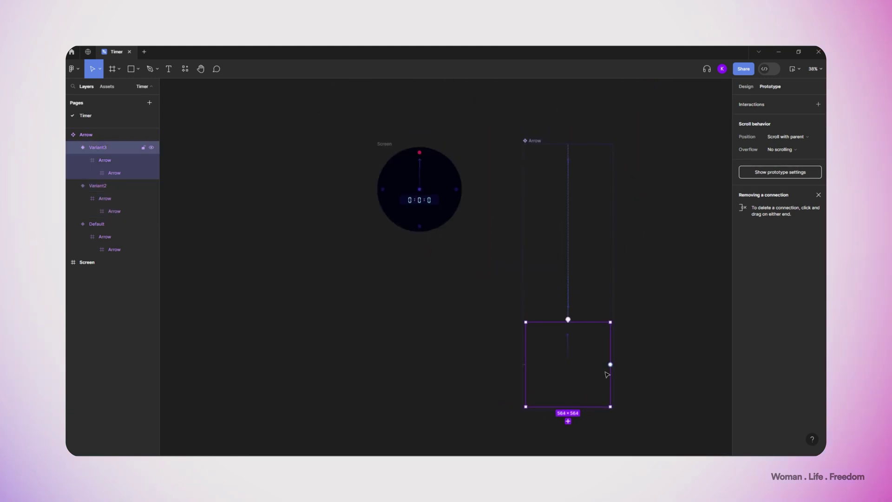
{"action": "left_click_drag", "start_coordinate": [649, 230], "coordinate": [576, 198]}
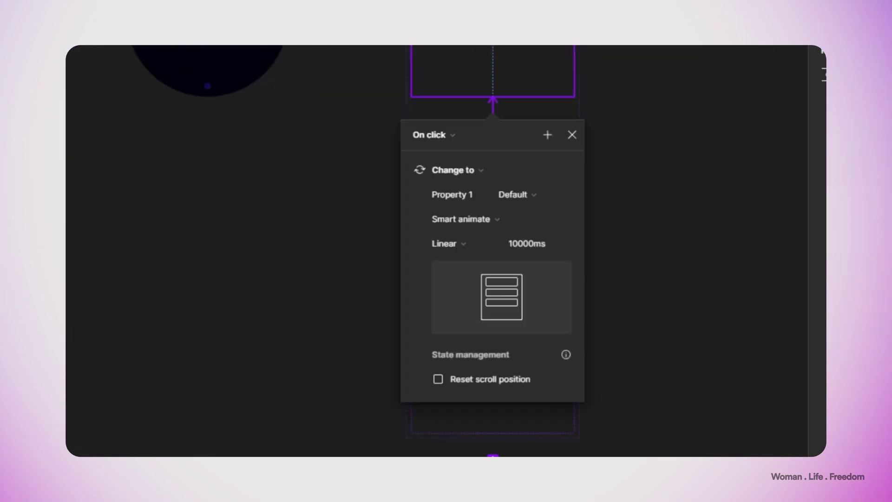
{"action": "left_click", "coordinate": [461, 219]}
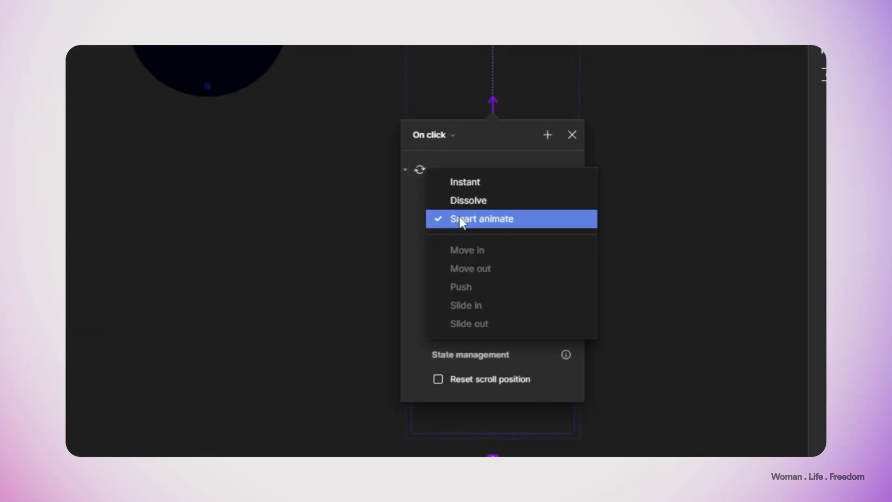
{"action": "left_click", "coordinate": [471, 182]}
Step: Make the Variant3-to-Default return fire After delay with a delay of 0
{"action": "left_click", "coordinate": [446, 135]}
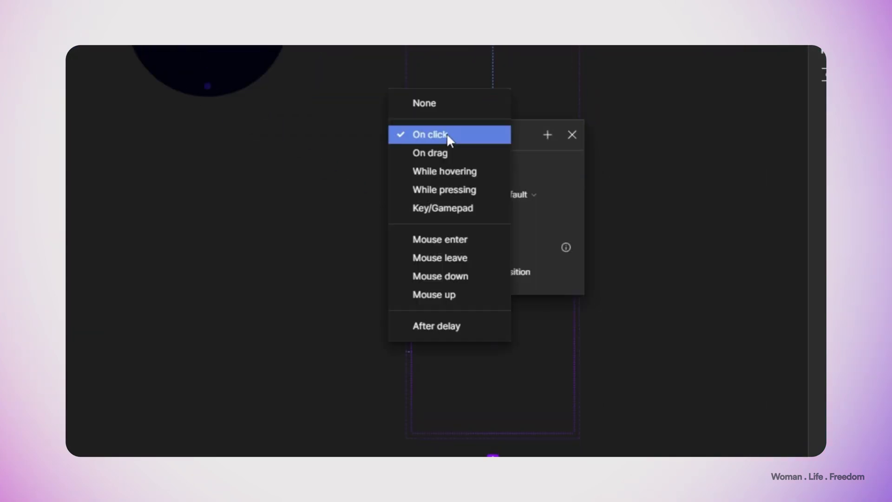
{"action": "left_click", "coordinate": [448, 326]}
{"action": "left_click", "coordinate": [443, 161]}
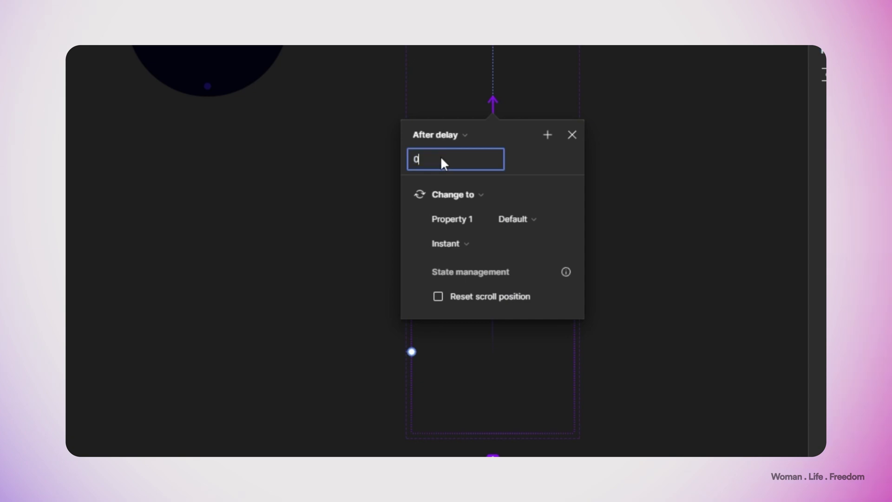
{"action": "type", "text": "0"}
{"action": "key", "text": "Return"}
{"action": "left_click", "coordinate": [284, 197]}
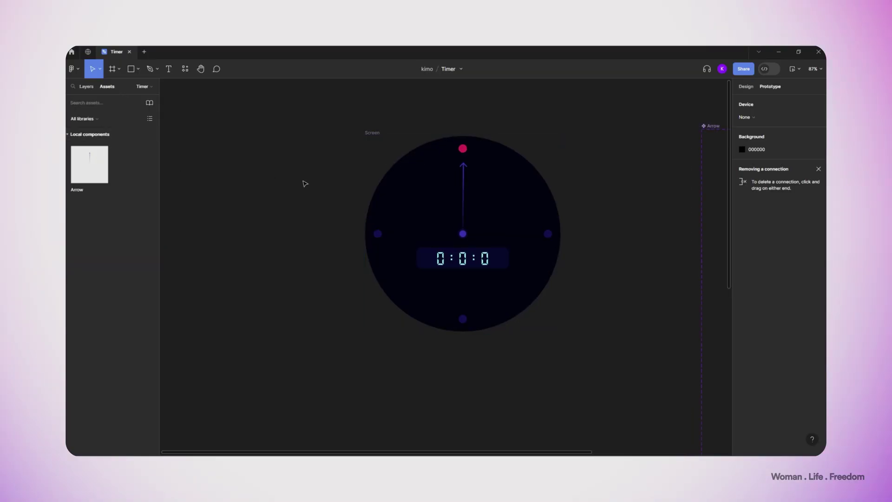
Step: Locate the Arrow instance within the Screen frame, then preview the Screen prototype
{"action": "left_click", "coordinate": [448, 223]}
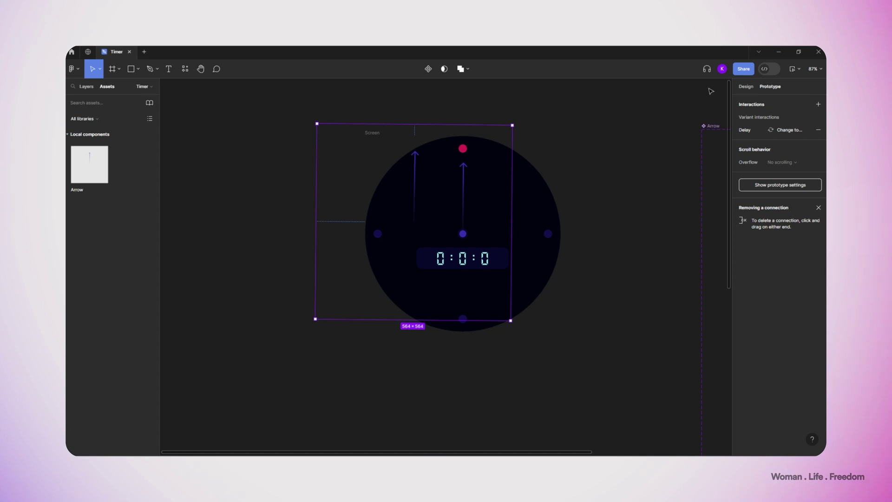
{"action": "left_click", "coordinate": [746, 86]}
{"action": "left_click", "coordinate": [86, 86]}
{"action": "left_click", "coordinate": [105, 287]}
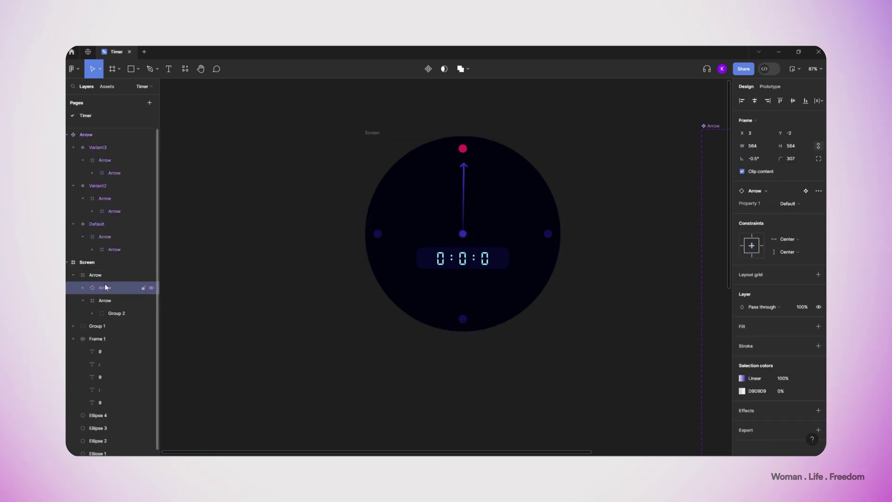
{"action": "left_click", "coordinate": [102, 262]}
{"action": "key", "text": "shift+space"}
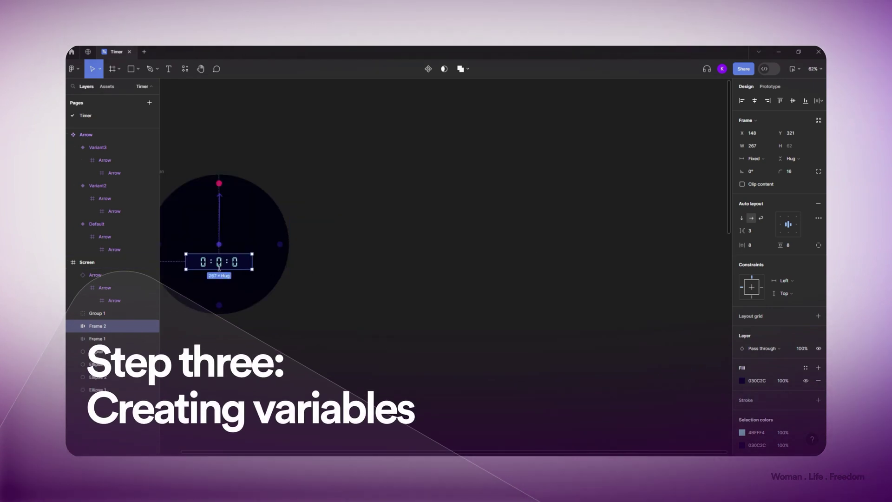
Step: Drag the 0:0:0 display copy out of Screen onto the empty canvas
{"action": "left_click_drag", "start_coordinate": [219, 268], "coordinate": [487, 260]}
{"action": "scroll", "coordinate": [463, 254], "scroll_direction": "up", "scroll_amount": 3}
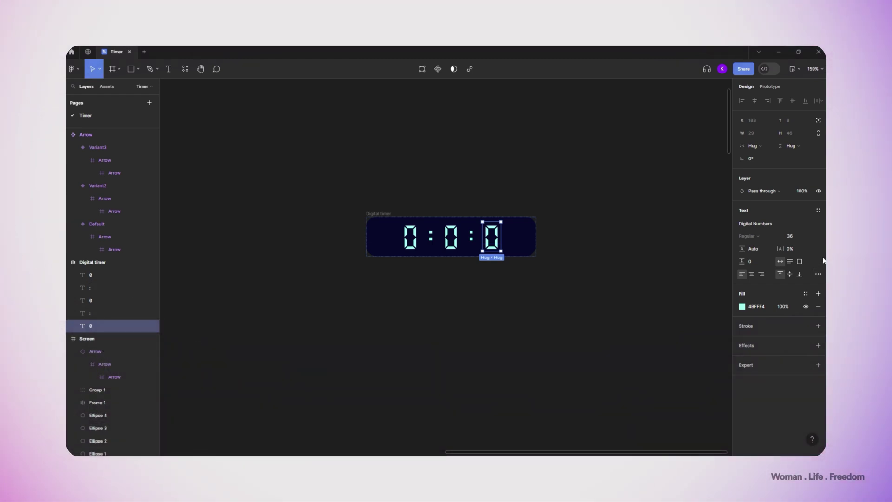
{"action": "left_click", "coordinate": [627, 211]}
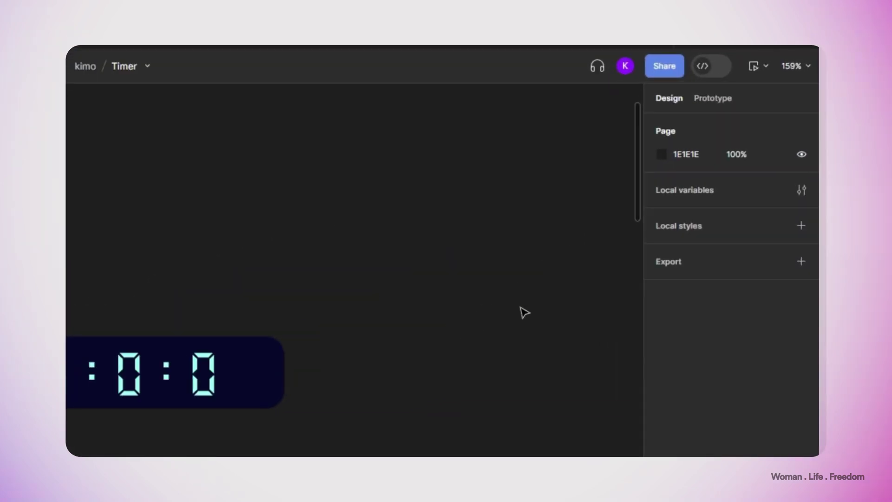
Step: In Local variables, add number variables named Second, Minute and Hour
{"action": "left_click", "coordinate": [807, 192]}
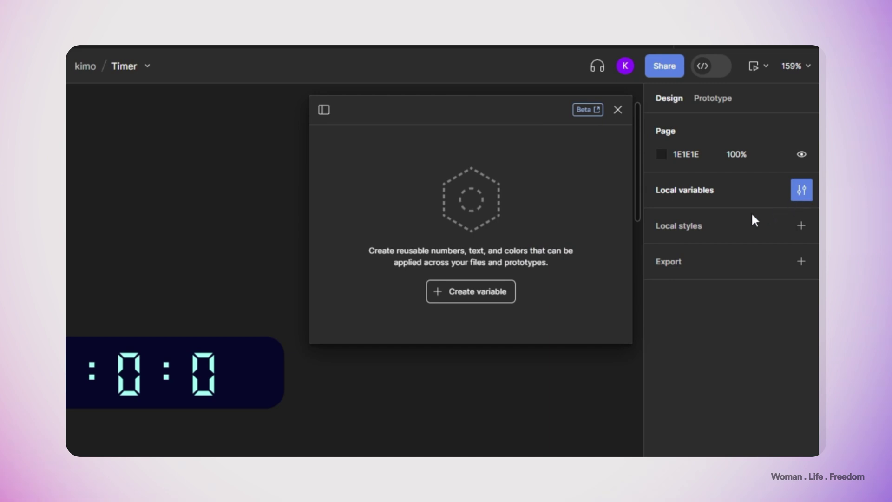
{"action": "left_click", "coordinate": [475, 291]}
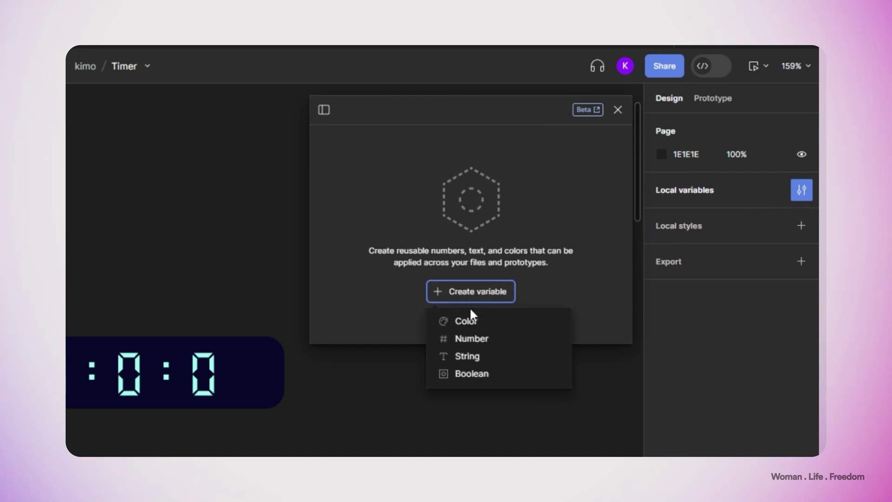
{"action": "left_click", "coordinate": [468, 340]}
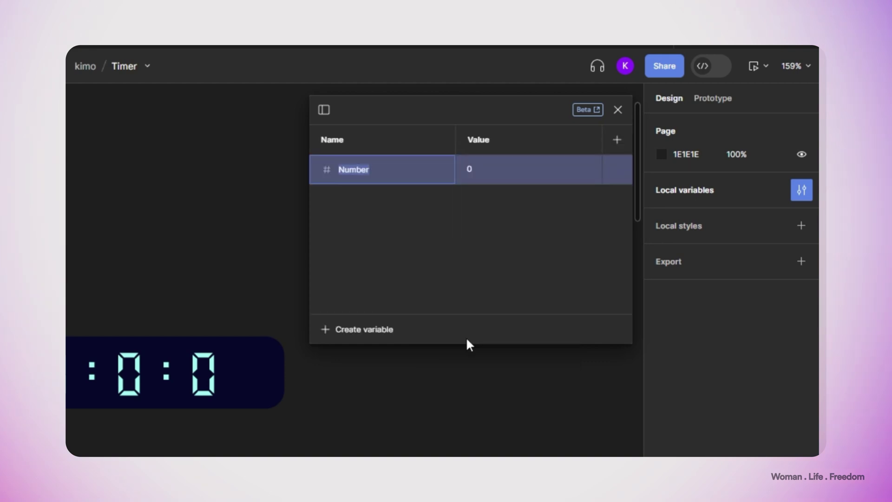
{"action": "type", "text": "Second"}
{"action": "key", "text": "Return"}
{"action": "left_click", "coordinate": [360, 329]}
{"action": "left_click", "coordinate": [353, 378]}
{"action": "type", "text": "Minute"}
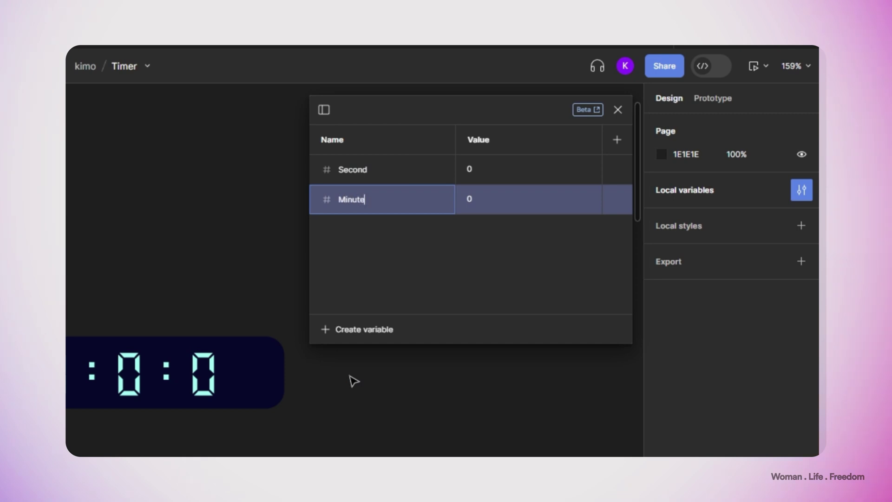
{"action": "left_click", "coordinate": [382, 329]}
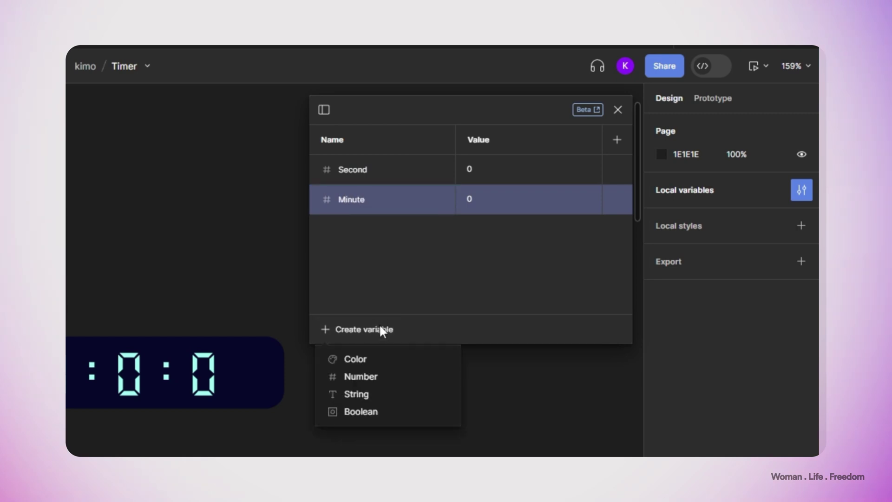
{"action": "left_click", "coordinate": [359, 374]}
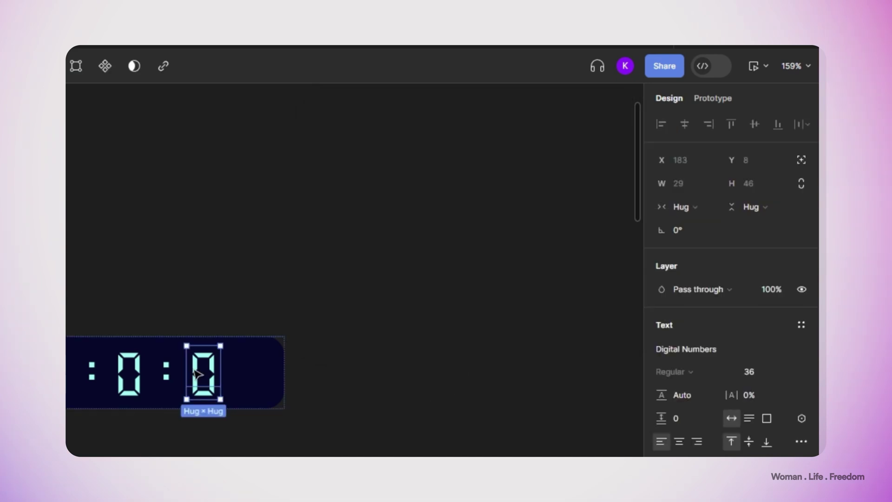
Step: Bind the last digit to Second, the middle digit to Minute, and the first to Hour
{"action": "left_click", "coordinate": [803, 210]}
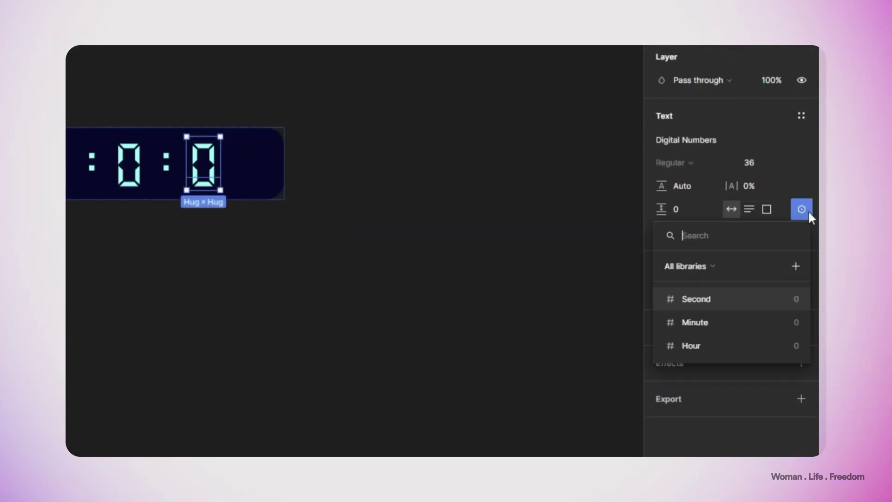
{"action": "left_click", "coordinate": [691, 303]}
{"action": "left_click", "coordinate": [131, 168]}
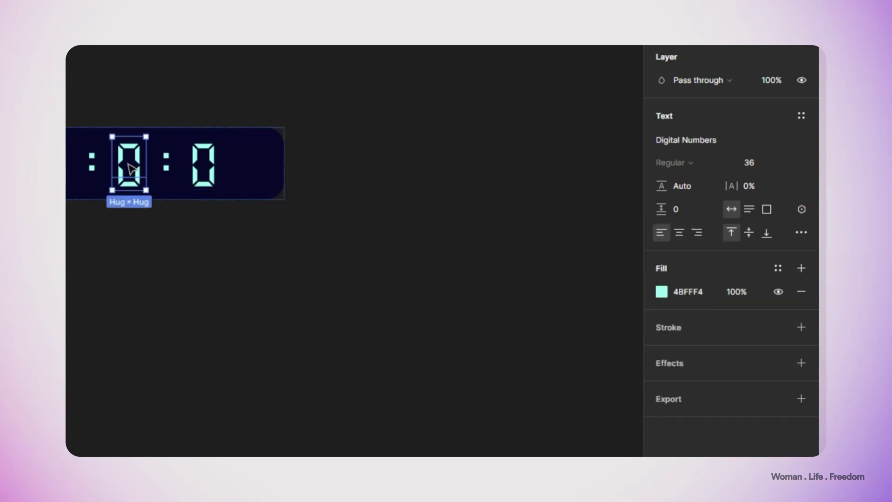
{"action": "left_click", "coordinate": [798, 217]}
{"action": "left_click", "coordinate": [693, 320]}
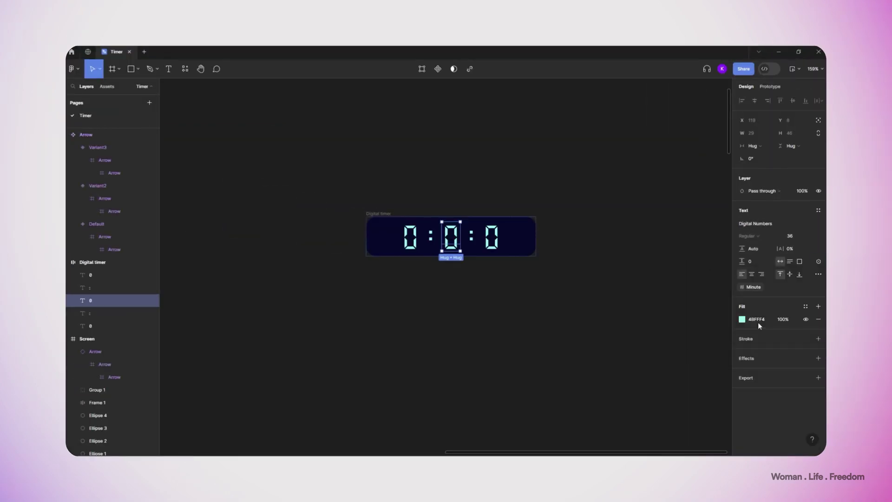
{"action": "left_click", "coordinate": [410, 238]}
{"action": "left_click", "coordinate": [819, 261]}
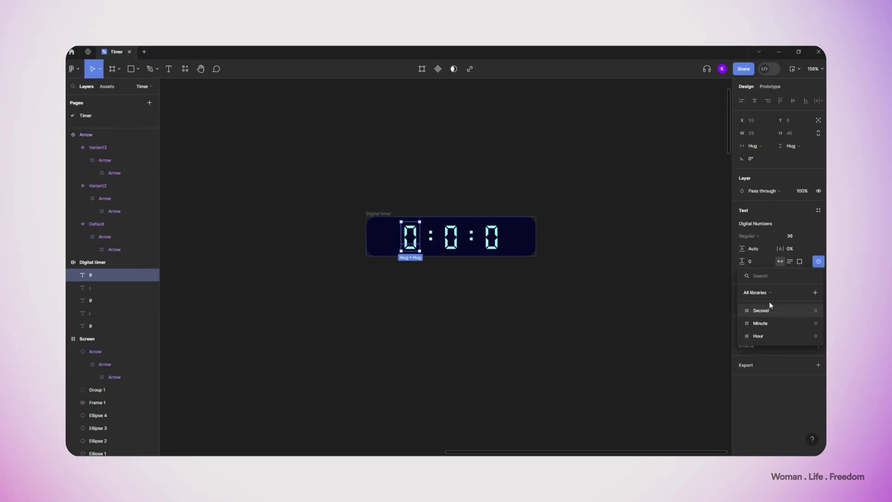
{"action": "left_click", "coordinate": [758, 333]}
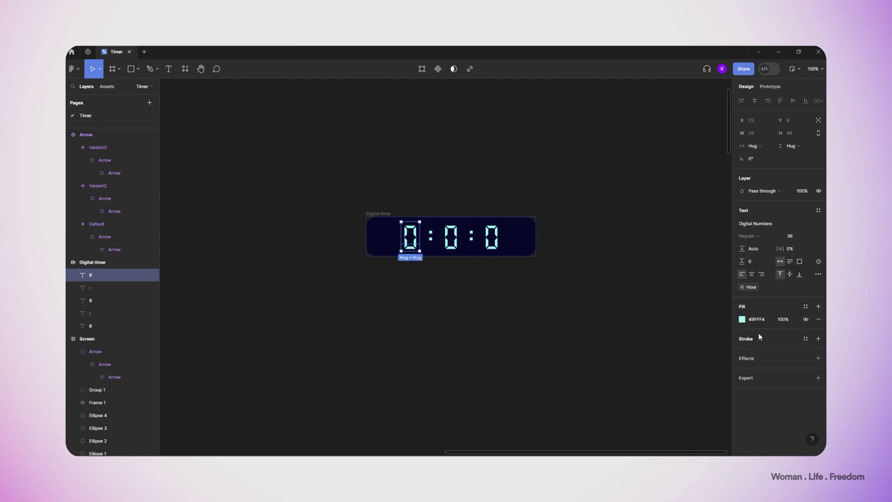
{"action": "key", "text": "Escape"}
Step: Make the Digital timer a component with an After delay interaction set to 1 ms
{"action": "left_click", "coordinate": [428, 70]}
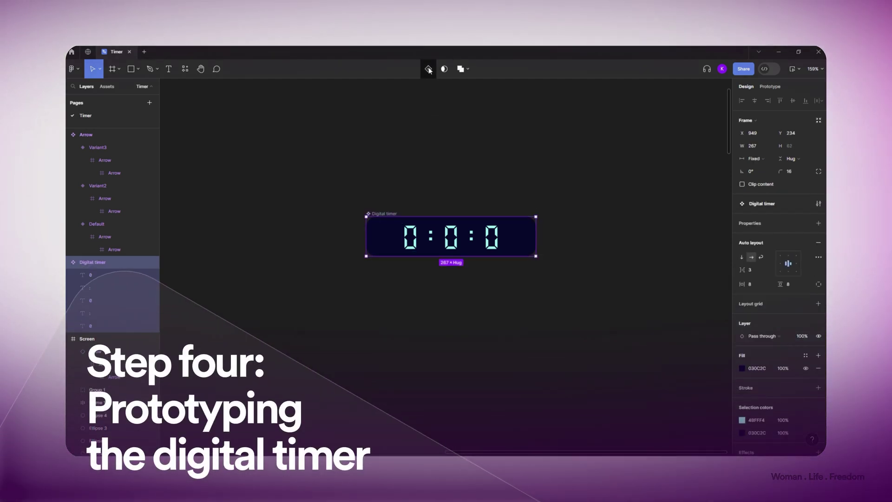
{"action": "left_click", "coordinate": [770, 87]}
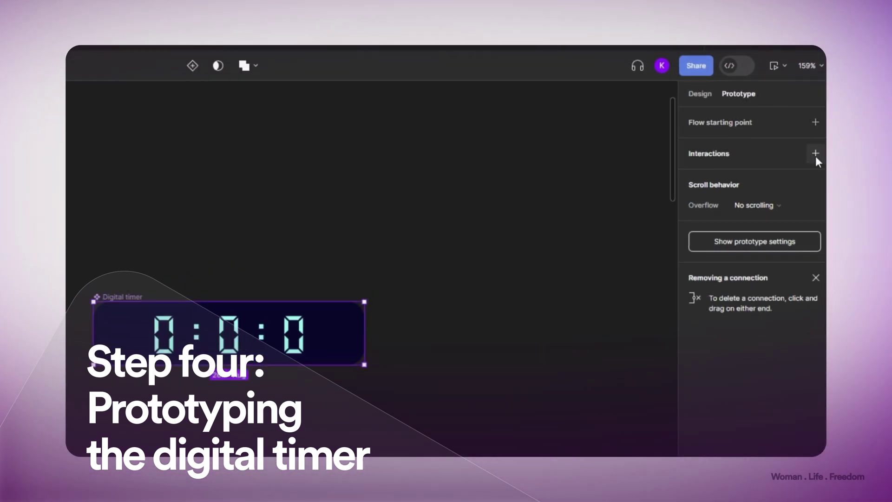
{"action": "left_click", "coordinate": [816, 153]}
{"action": "left_click", "coordinate": [557, 331]}
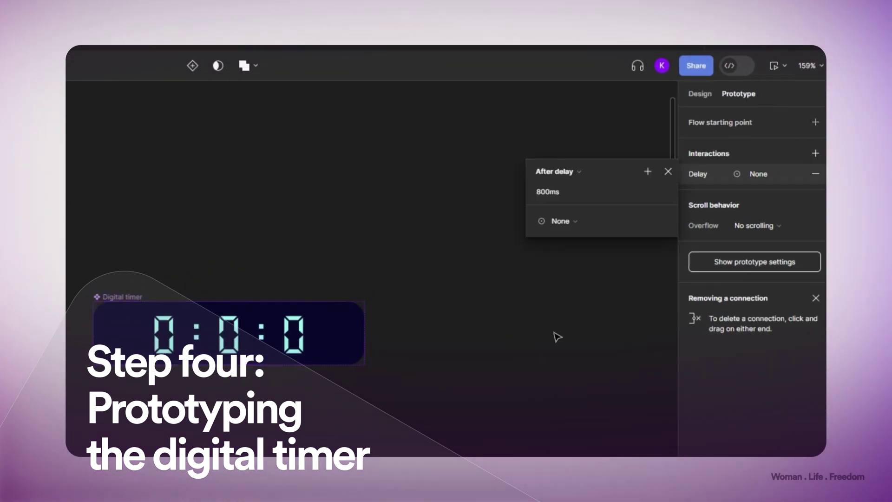
{"action": "left_click", "coordinate": [543, 193]}
{"action": "type", "text": "1"}
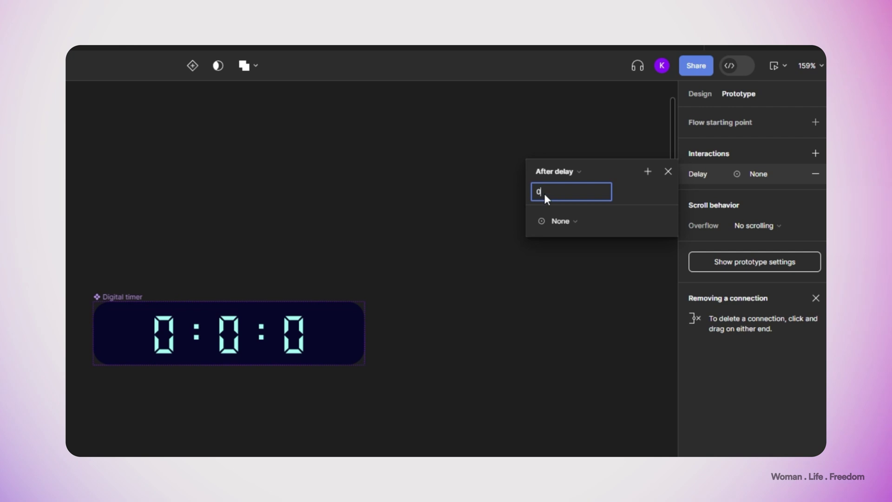
{"action": "key", "text": "Return"}
Step: Make the action a conditional: if Second < 60, set Second to Second + 1
{"action": "left_click", "coordinate": [559, 221]}
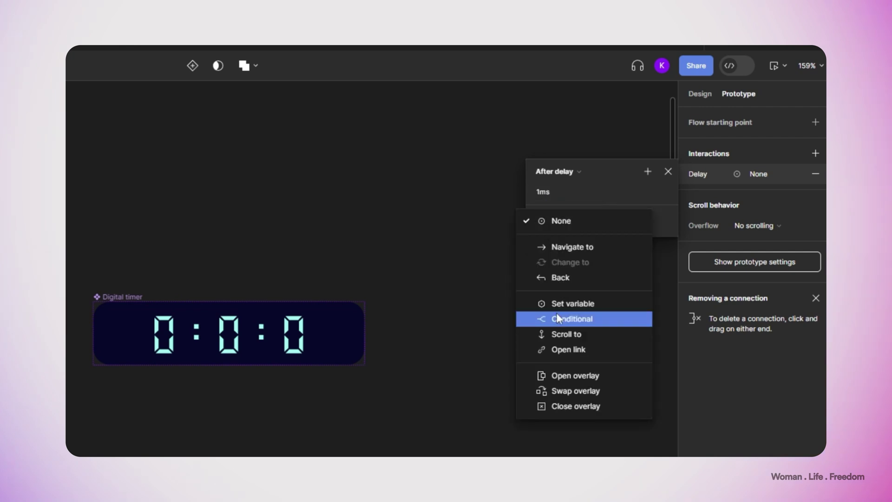
{"action": "left_click", "coordinate": [558, 318]}
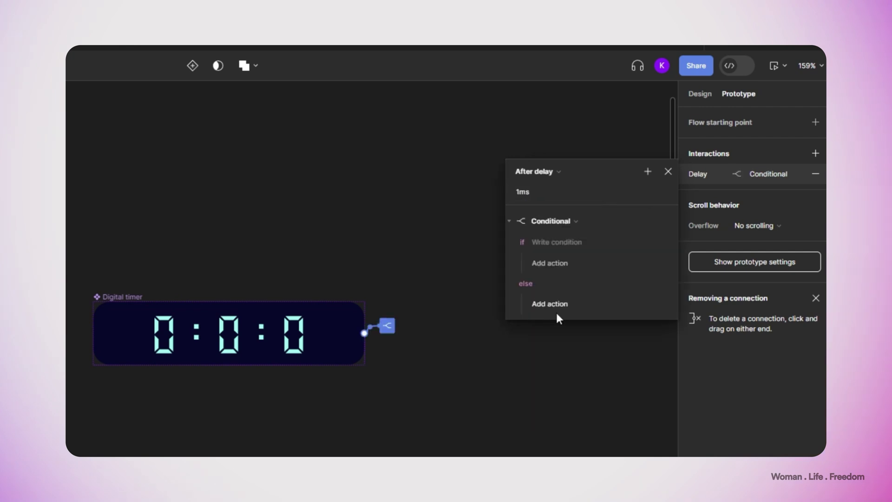
{"action": "left_click", "coordinate": [553, 240]}
{"action": "left_click", "coordinate": [556, 339]}
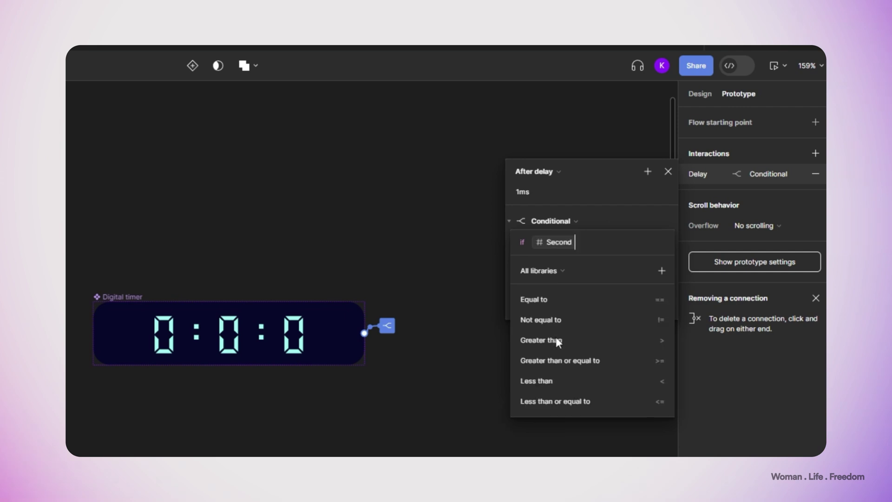
{"action": "type", "text": "<"}
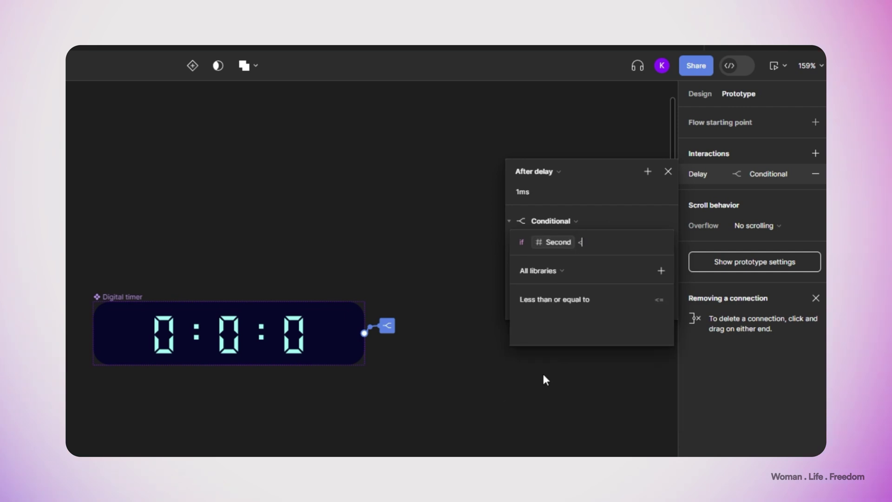
{"action": "type", "text": " 60"}
{"action": "left_click", "coordinate": [573, 262]}
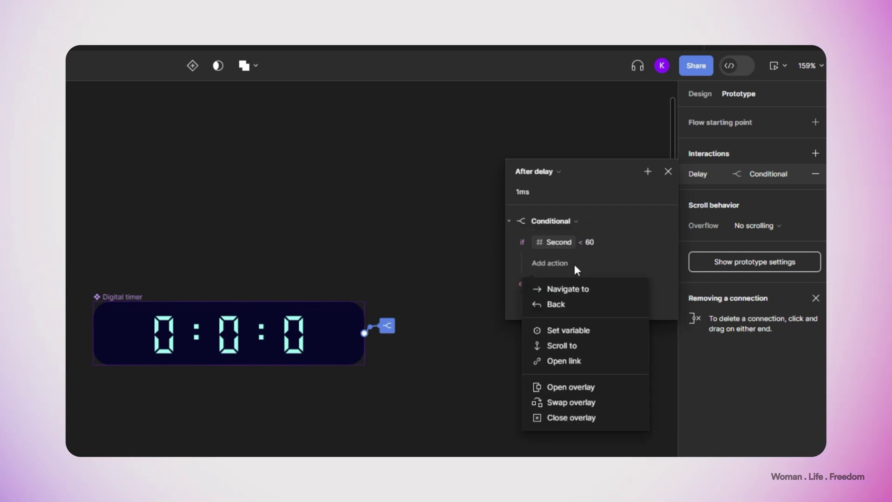
{"action": "left_click", "coordinate": [554, 338]}
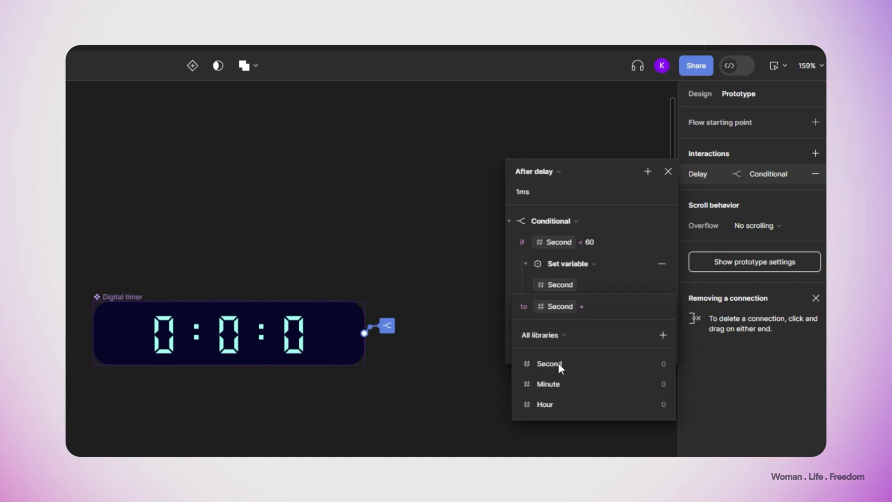
{"action": "type", "text": "+ 1"}
{"action": "key", "text": "Return"}
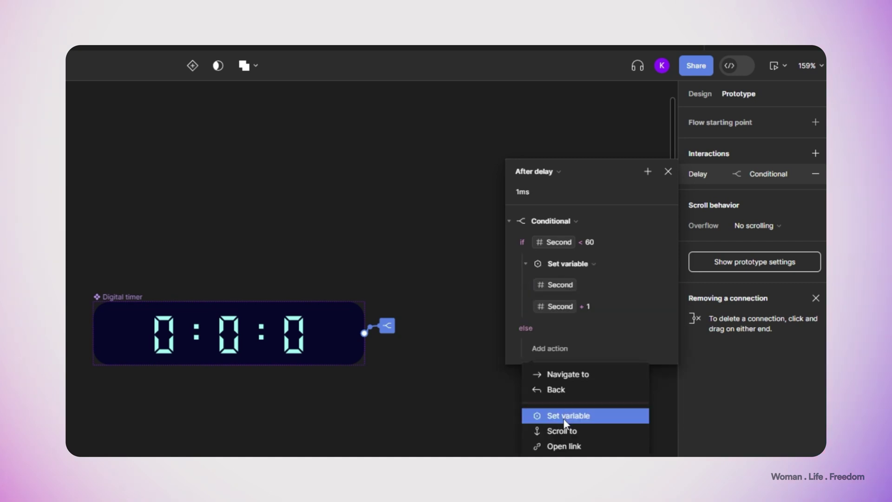
Step: In the else branch, set Minute to Minute + 1 and reset Second to 0
{"action": "left_click", "coordinate": [564, 415]}
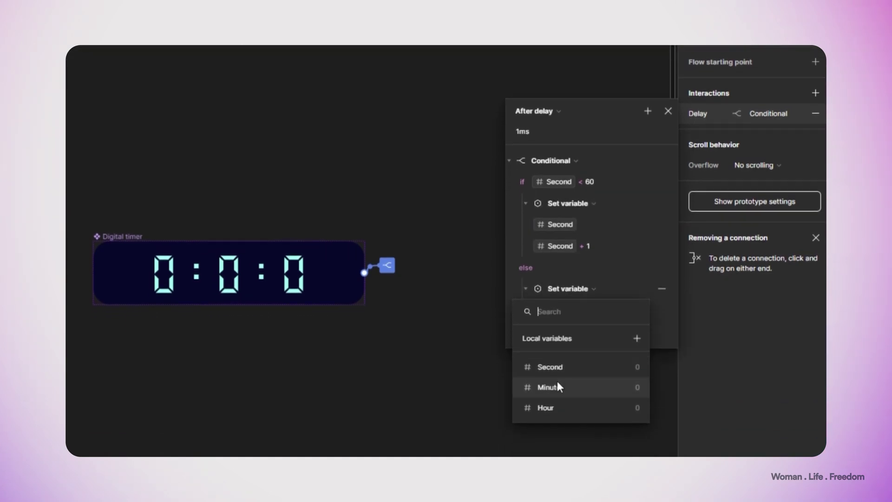
{"action": "left_click", "coordinate": [557, 387]}
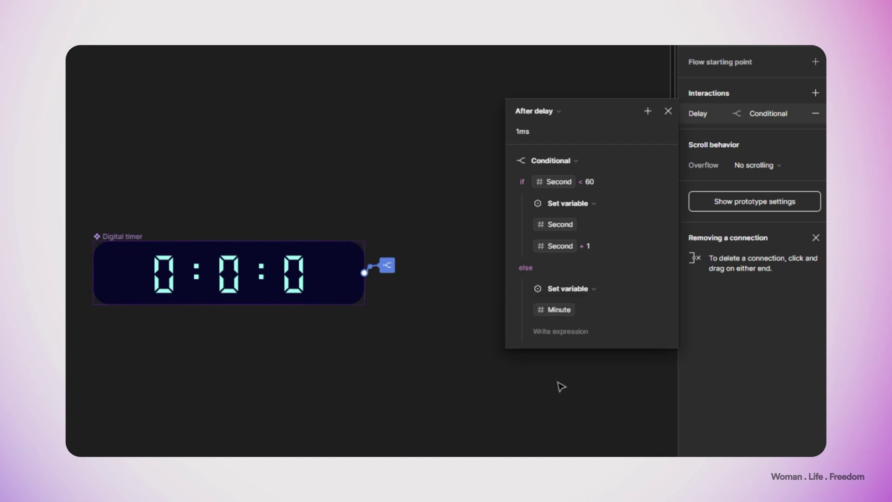
{"action": "left_click", "coordinate": [559, 409]}
{"action": "type", "text": "+ 1"}
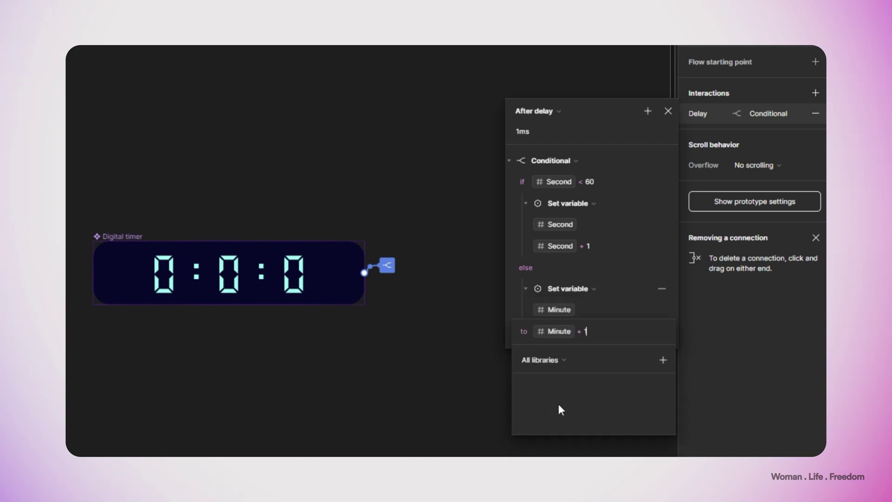
{"action": "key", "text": "Return"}
{"action": "left_click", "coordinate": [661, 268]}
{"action": "left_click", "coordinate": [672, 334]}
{"action": "type", "text": "se"}
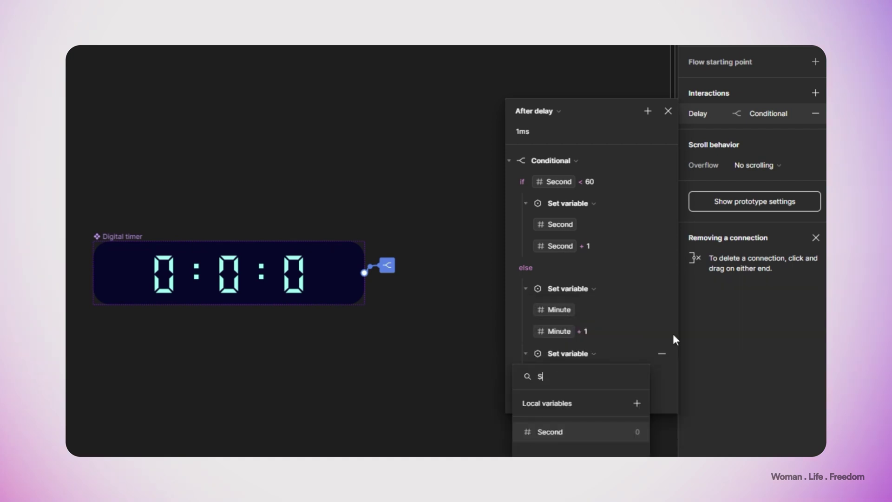
{"action": "left_click", "coordinate": [581, 430]}
{"action": "type", "text": "0"}
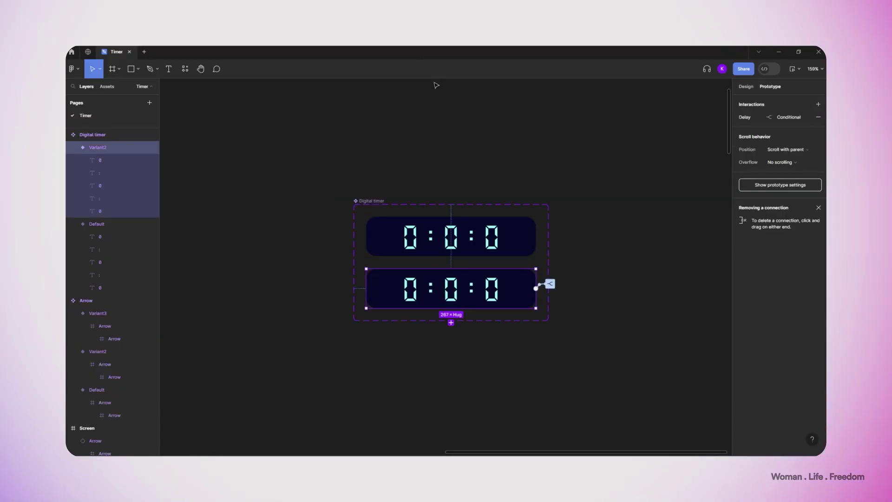
Step: Open the Default variant's after-delay conditional interaction
{"action": "left_click", "coordinate": [541, 255]}
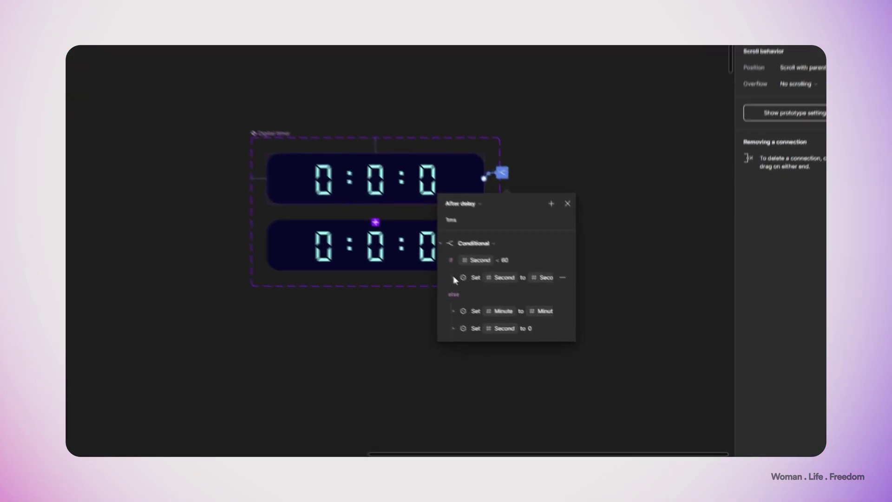
Step: Add a Change to Variant2 action to the if branch of Default's conditional
{"action": "left_click", "coordinate": [512, 313]}
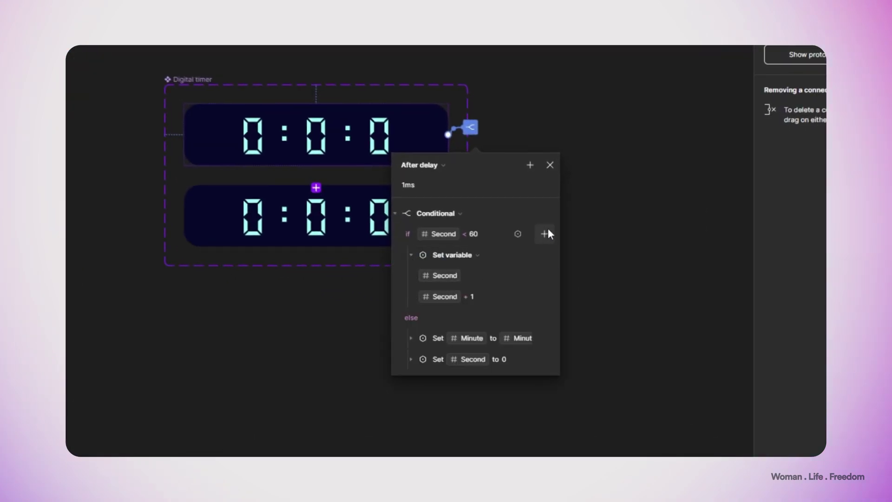
{"action": "left_click", "coordinate": [544, 234]}
{"action": "left_click", "coordinate": [565, 273]}
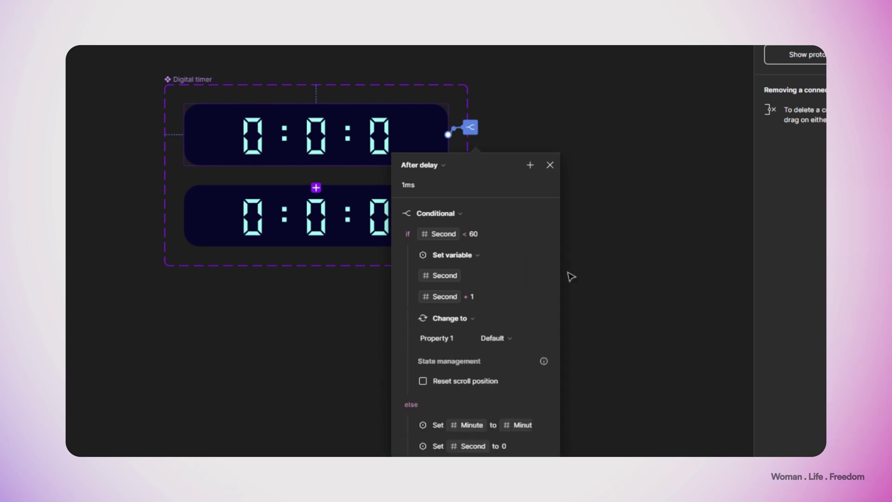
{"action": "left_click", "coordinate": [506, 334]}
{"action": "left_click", "coordinate": [506, 353]}
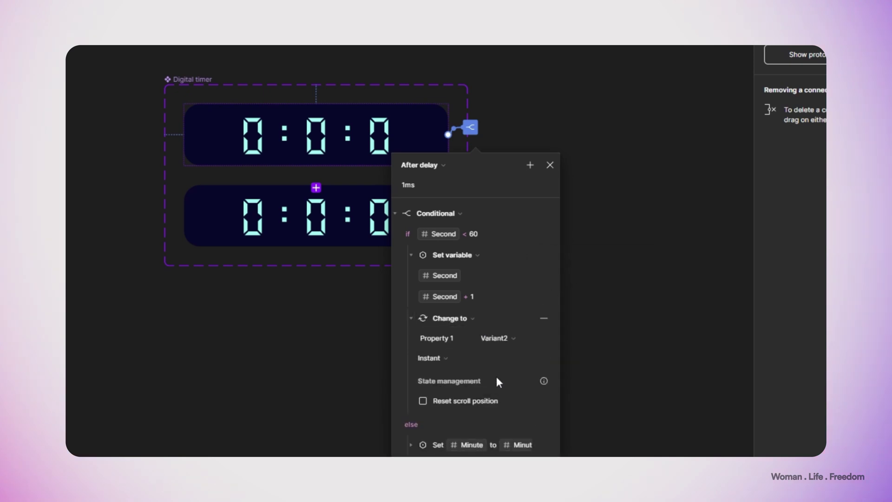
Step: Add a Change to Variant2 action to the else branch as well
{"action": "scroll", "coordinate": [496, 381], "scroll_direction": "down", "scroll_amount": 3}
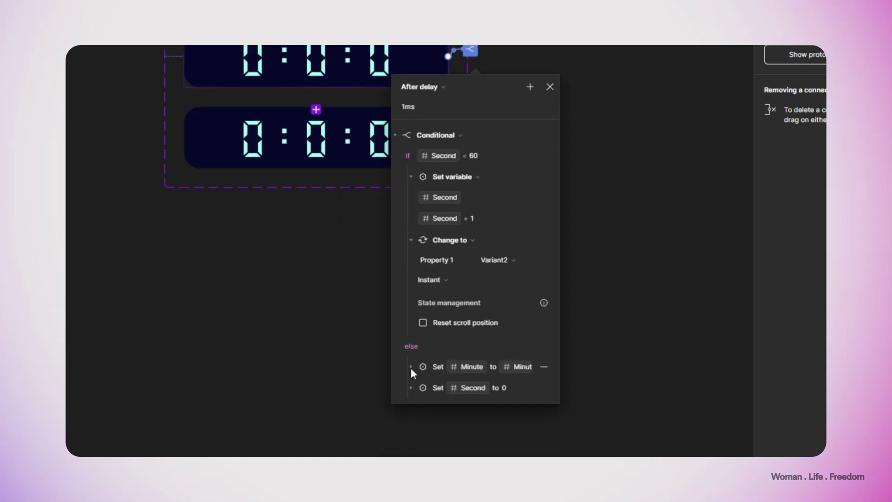
{"action": "left_click", "coordinate": [544, 347]}
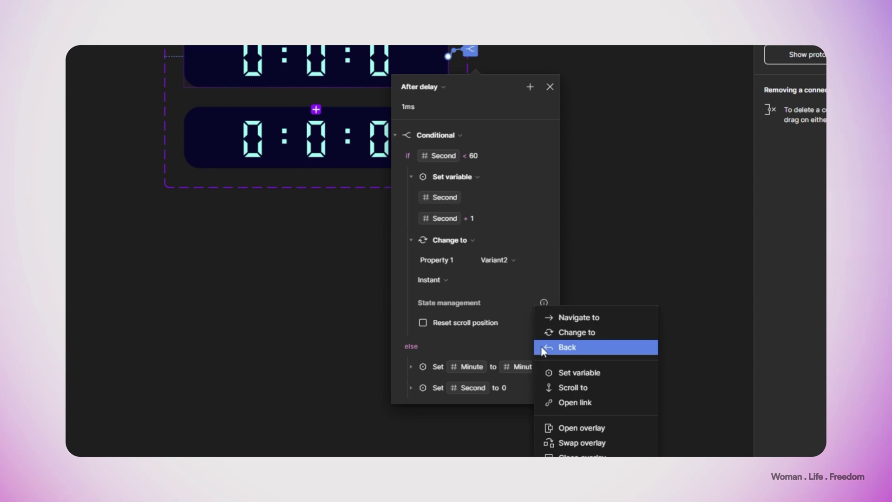
{"action": "left_click", "coordinate": [558, 332]}
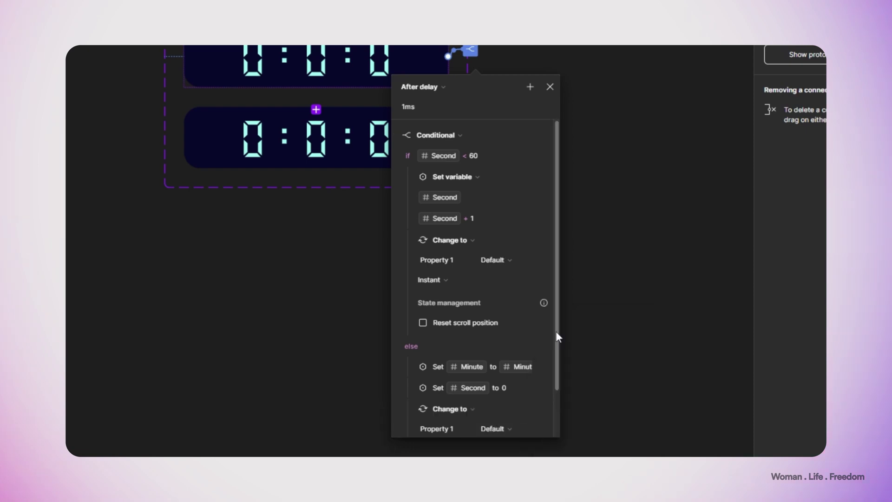
{"action": "scroll", "coordinate": [509, 368], "scroll_direction": "down", "scroll_amount": 2}
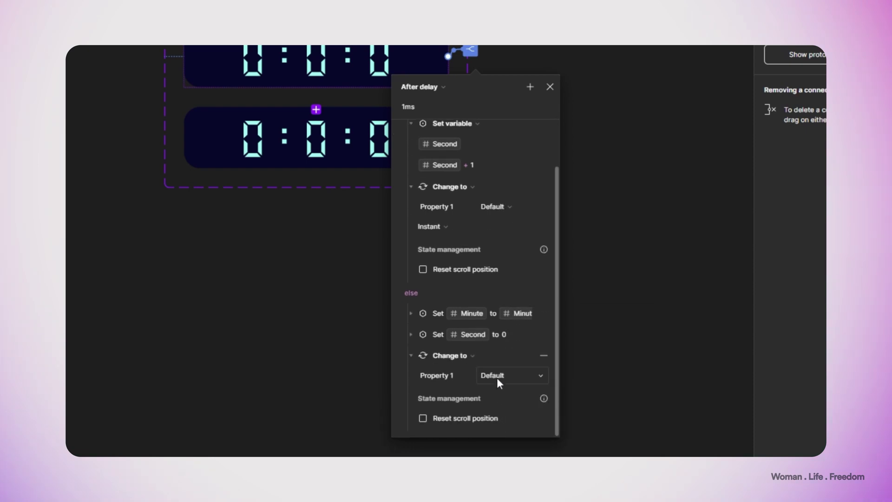
{"action": "left_click", "coordinate": [510, 373]}
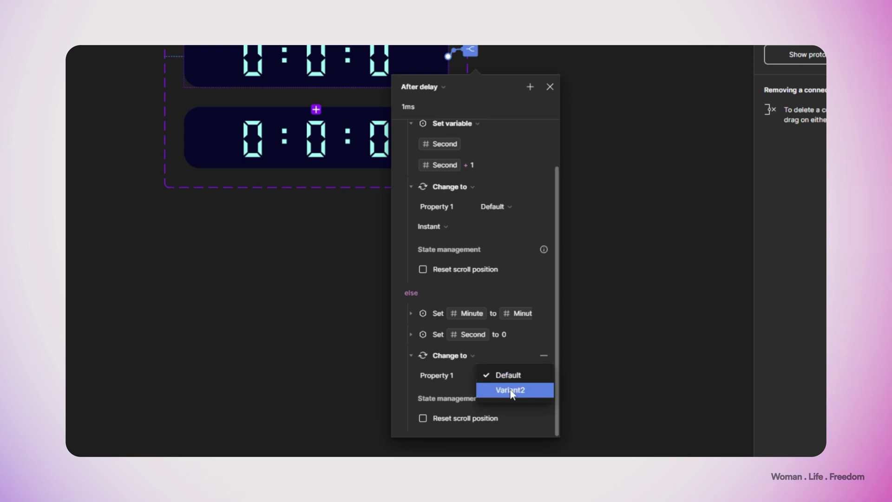
{"action": "left_click", "coordinate": [512, 390]}
Step: On Variant2's conditional interaction, make the variant change point back to Default
{"action": "left_click", "coordinate": [322, 142]}
{"action": "left_click", "coordinate": [471, 131]}
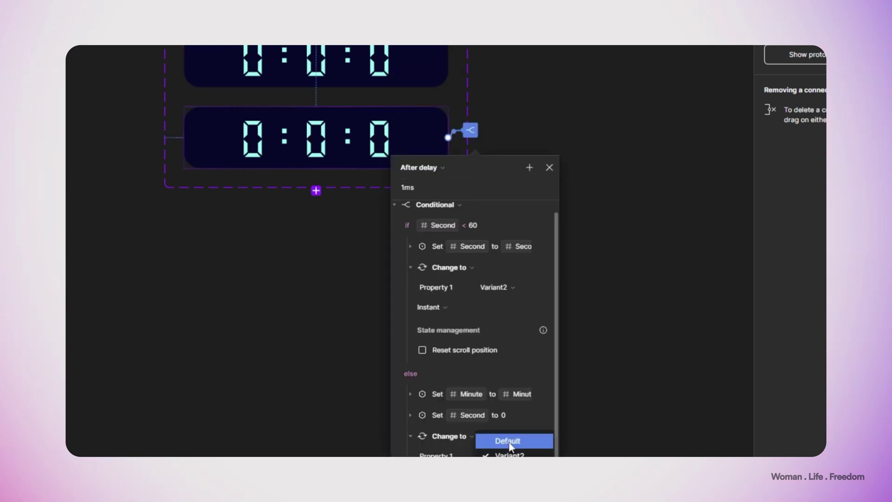
{"action": "left_click", "coordinate": [507, 442]}
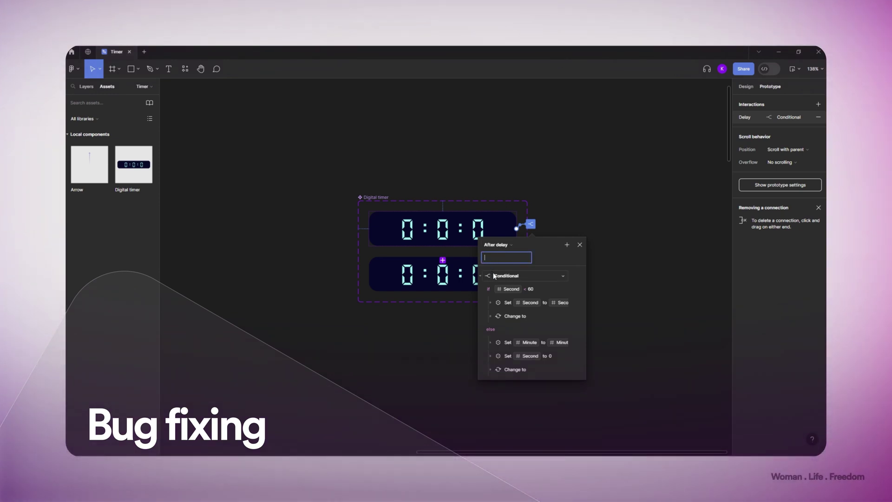
Step: Start entering the new delay by typing 10 into the cleared After delay field
{"action": "type", "text": "1000"}
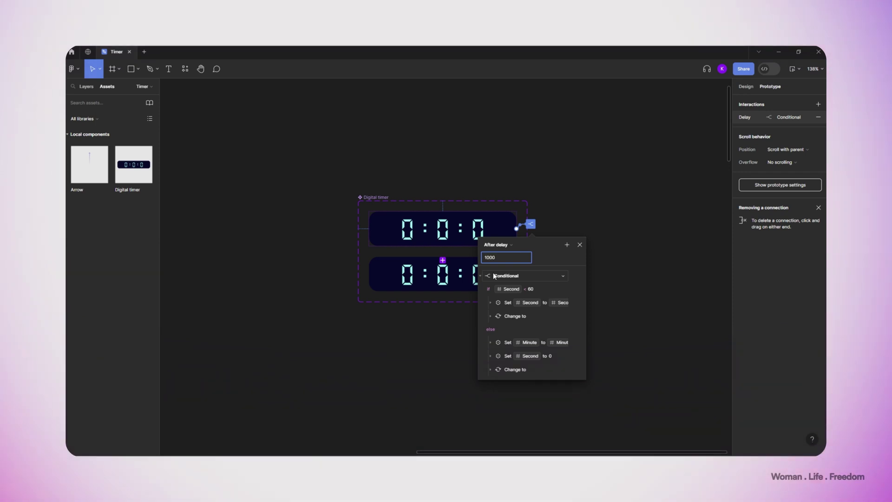
Step: Select the After delay value so it can be replaced with 1000 ms
{"action": "double_click", "coordinate": [489, 259]}
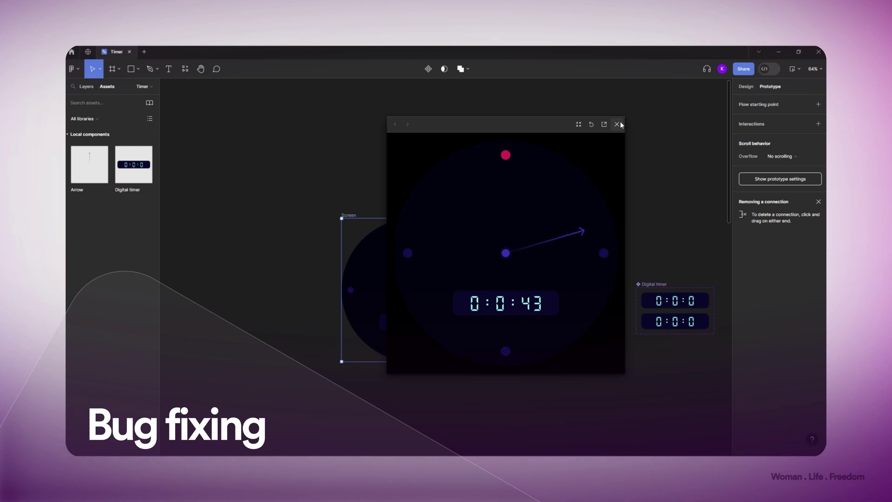
Step: Close the prototype preview and scroll down to the Arrow component
{"action": "left_click", "coordinate": [617, 124]}
{"action": "scroll", "coordinate": [618, 328], "scroll_direction": "down", "scroll_amount": 5}
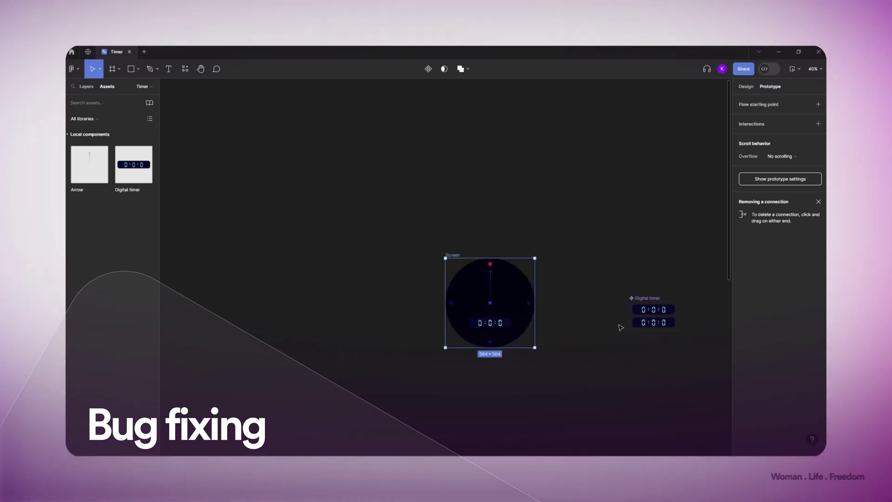
{"action": "scroll", "coordinate": [621, 328], "scroll_direction": "down", "scroll_amount": 5}
{"action": "scroll", "coordinate": [620, 327], "scroll_direction": "down", "scroll_amount": 3}
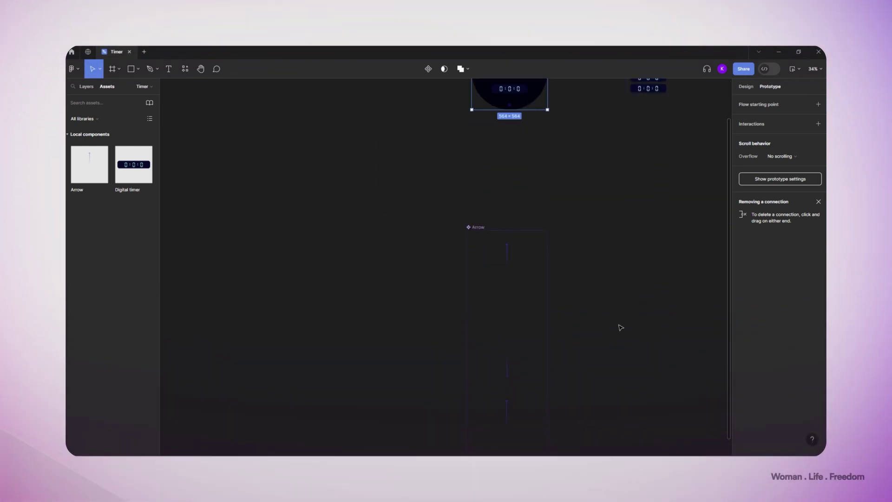
Step: Select the Arrow and inspect its 10000 ms Smart animate after-delay interaction
{"action": "left_click", "coordinate": [520, 277]}
{"action": "scroll", "coordinate": [506, 330], "scroll_direction": "up", "scroll_amount": 5}
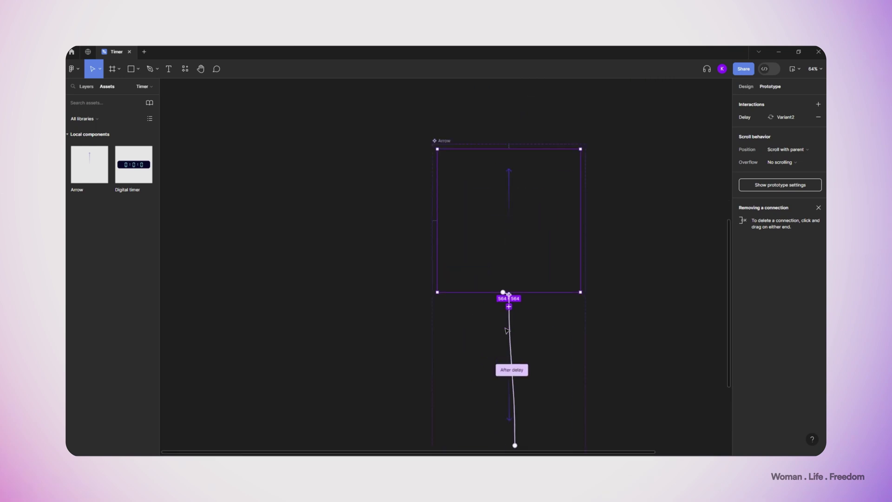
{"action": "left_click", "coordinate": [748, 121]}
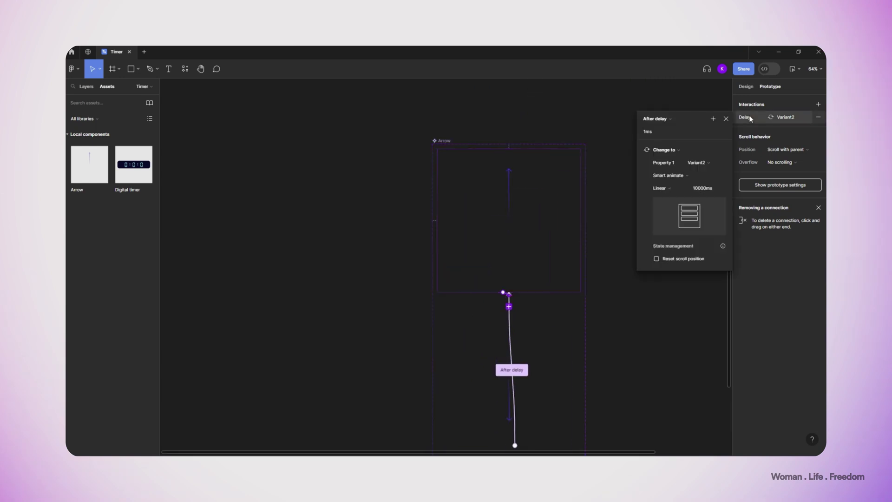
{"action": "left_click", "coordinate": [696, 190]}
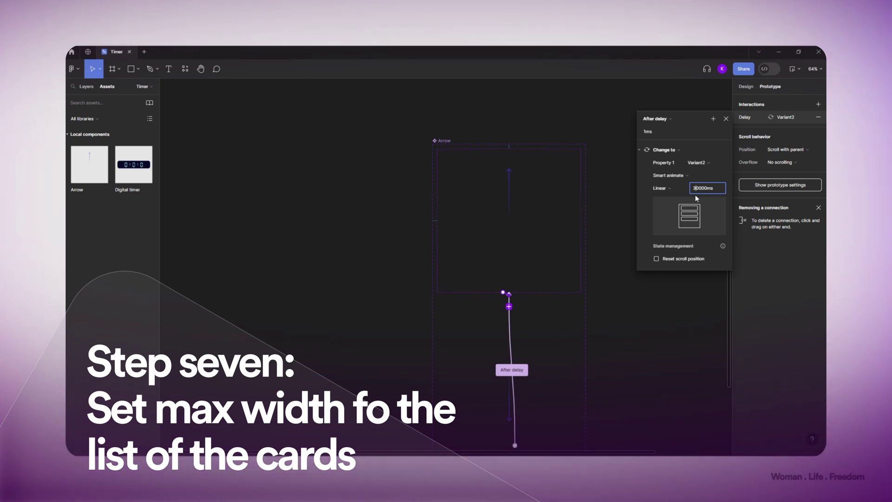
{"action": "left_click", "coordinate": [543, 367]}
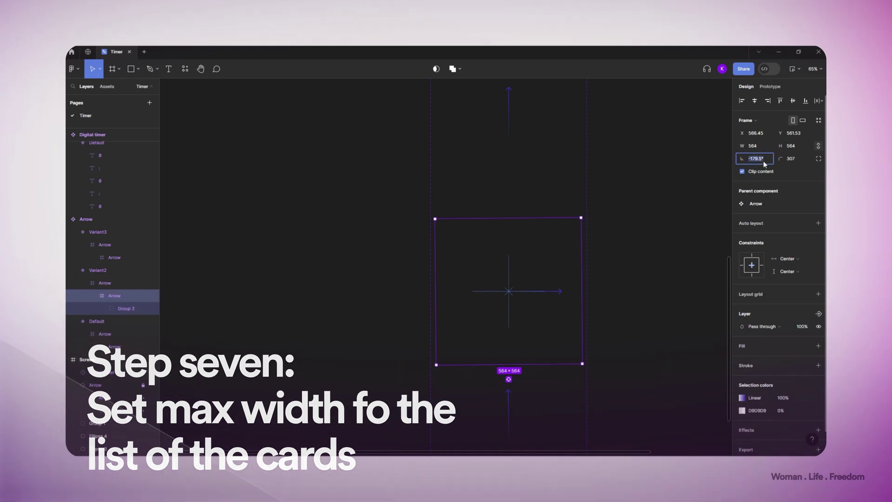
Step: Rotate the Variant2 arrow to -45° and the Variant3 arrow further clockwise
{"action": "left_click", "coordinate": [517, 299], "text": "ctrl"}
{"action": "left_click_drag", "start_coordinate": [742, 159], "coordinate": [87, 177]}
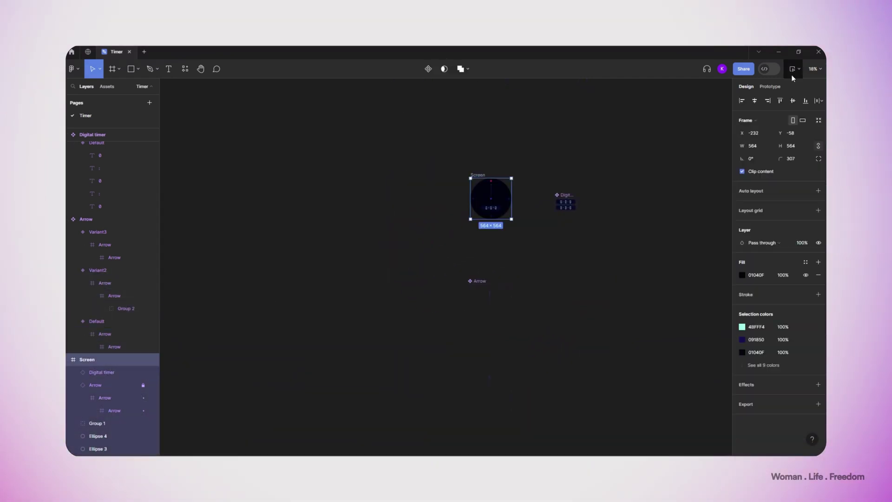
{"action": "left_click", "coordinate": [792, 69]}
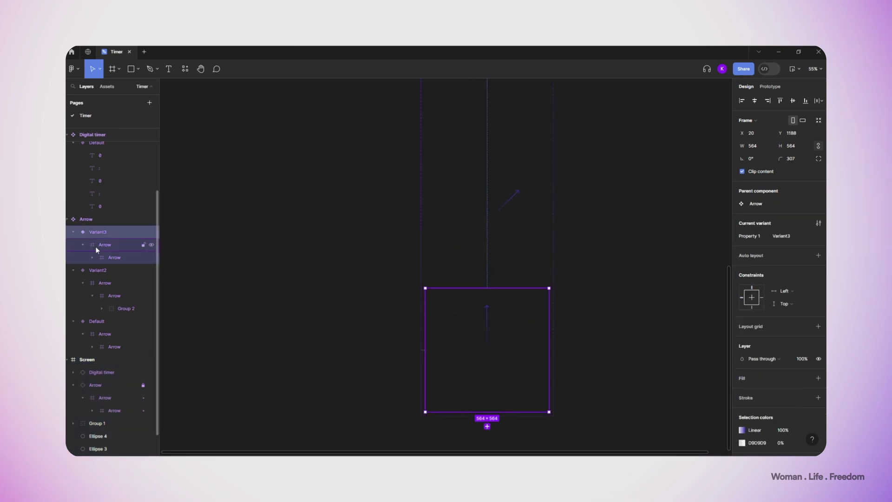
{"action": "left_click_drag", "start_coordinate": [814, 179], "coordinate": [70, 181]}
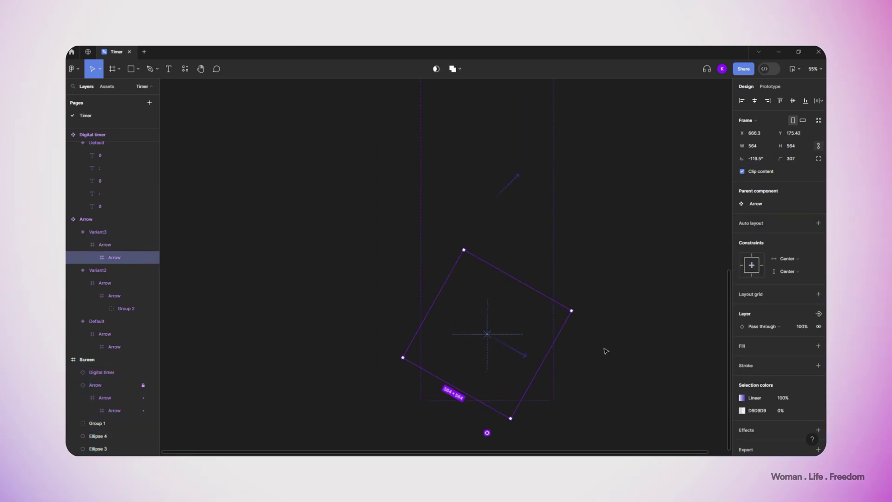
Step: Duplicate to create Variant4, rotate its arrow, and link the previous variant to it
{"action": "key", "text": "ctrl+d"}
{"action": "left_click_drag", "start_coordinate": [742, 158], "coordinate": [744, 158]}
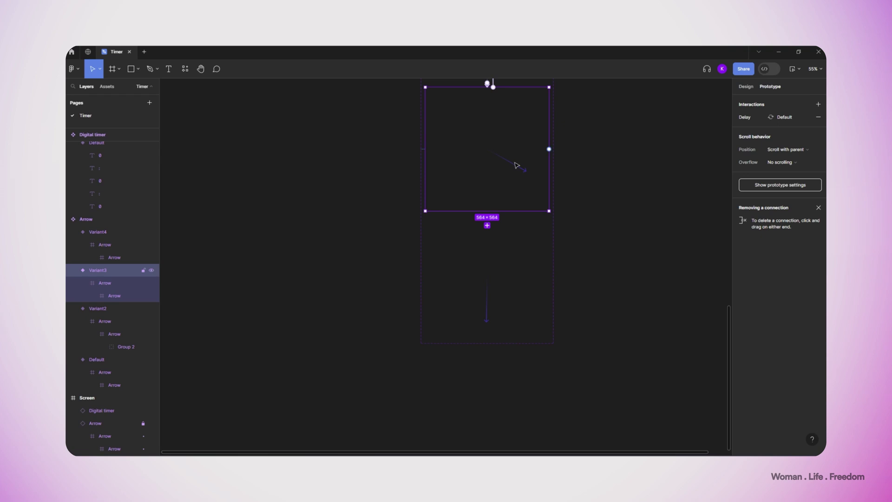
{"action": "left_click", "coordinate": [516, 165]}
{"action": "left_click", "coordinate": [517, 315]}
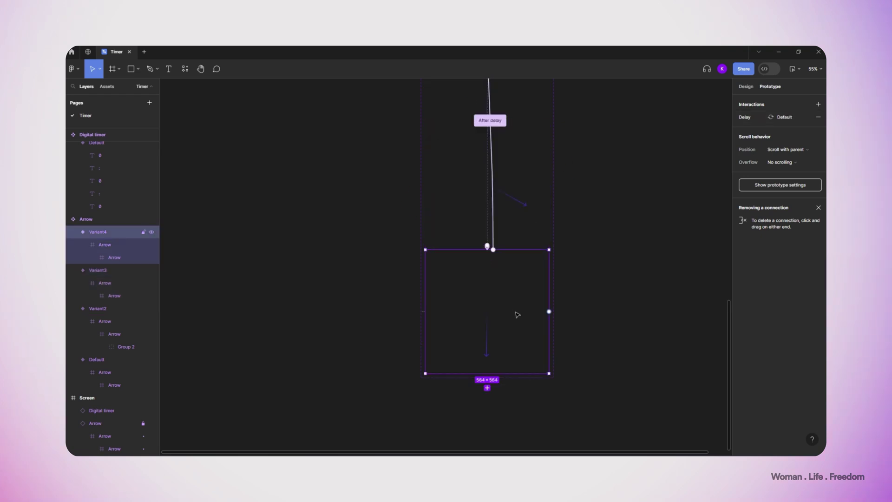
Step: Create Variant5 with its arrow rotated further, linked from Variant4 after a delay
{"action": "key", "text": "ctrl+d"}
{"action": "left_click", "coordinate": [490, 288], "text": "ctrl"}
{"action": "left_click_drag", "start_coordinate": [742, 159], "coordinate": [782, 156]}
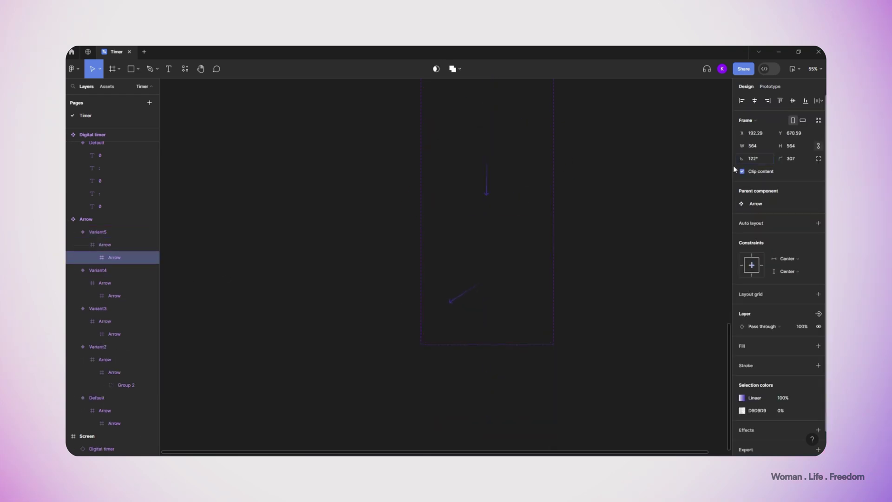
{"action": "key", "text": "Escape"}
{"action": "key", "text": "shift+e"}
{"action": "left_click", "coordinate": [491, 340]}
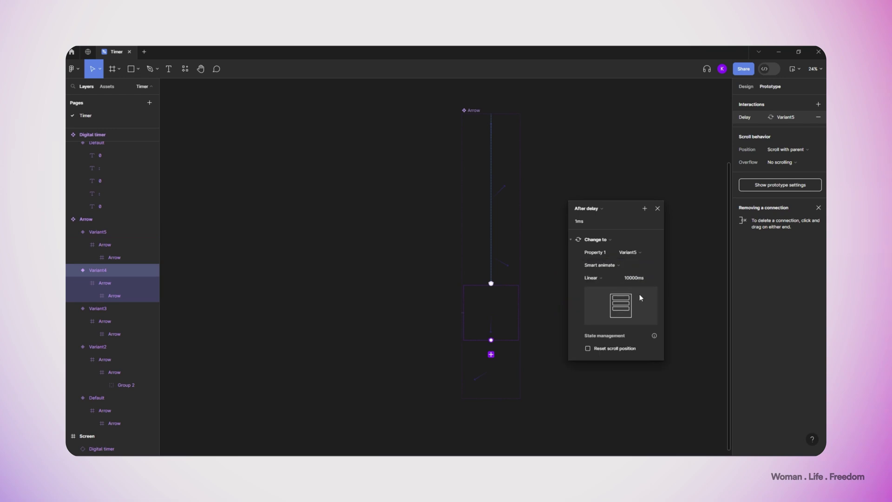
{"action": "key", "text": "Escape"}
Step: Create Variant6 and connect Variant5 to it with an After delay interaction
{"action": "key", "text": "ctrl+d"}
{"action": "left_click_drag", "start_coordinate": [490, 441], "coordinate": [494, 314]}
{"action": "key", "text": "Escape"}
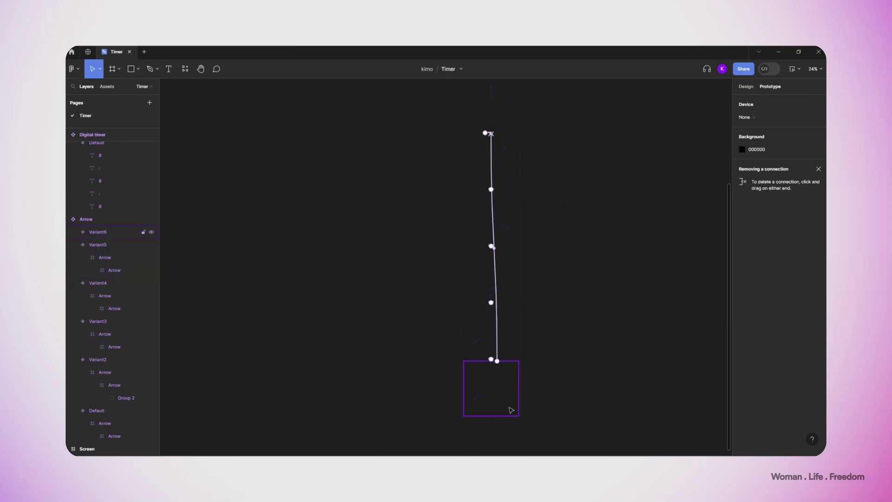
{"action": "left_click", "coordinate": [511, 410], "text": "ctrl"}
{"action": "scroll", "coordinate": [580, 348], "scroll_direction": "up", "scroll_amount": 2}
{"action": "left_click", "coordinate": [652, 290]}
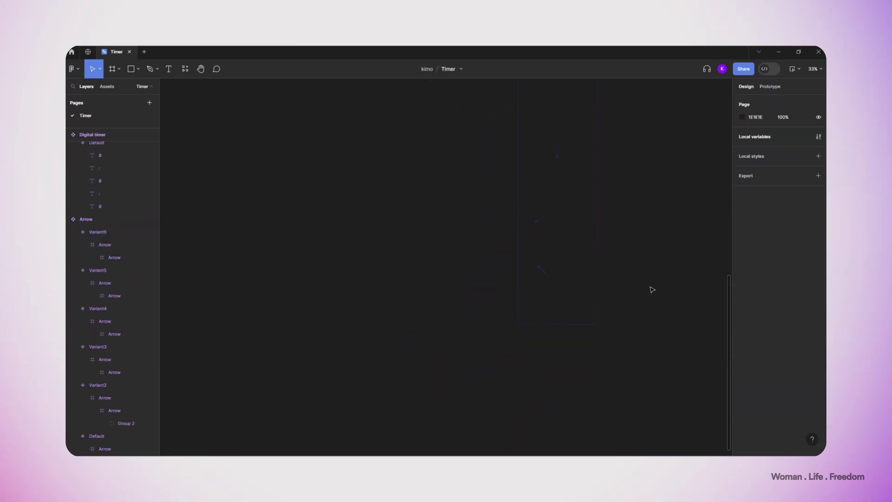
Step: Duplicate Variant6 into Variant7 with its arrow rotated further, then play the prototype
{"action": "left_click", "coordinate": [97, 231]}
{"action": "key", "text": "shift+2"}
{"action": "key", "text": "ctrl+d"}
{"action": "left_click", "coordinate": [114, 256]}
{"action": "left_click_drag", "start_coordinate": [742, 158], "coordinate": [773, 159]}
{"action": "key", "text": "shift+1"}
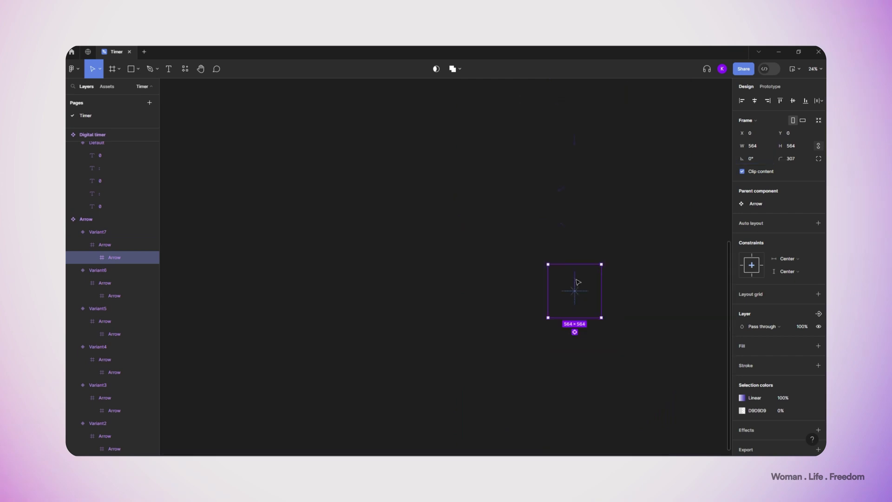